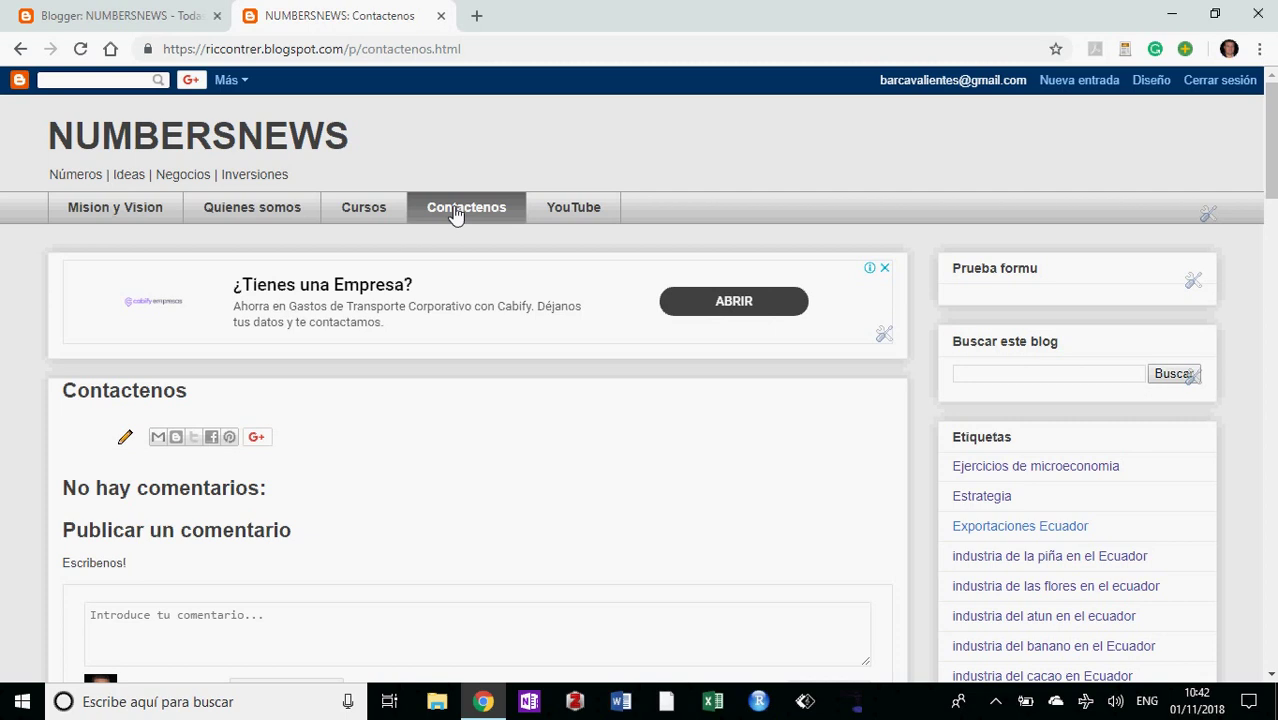
In the Blogger browser tab, search the web for "google forms" and open the Google Forms home page.
{"action": "left_click", "coordinate": [180, 14]}
{"action": "left_click", "coordinate": [254, 56]}
{"action": "type", "text": "g"}
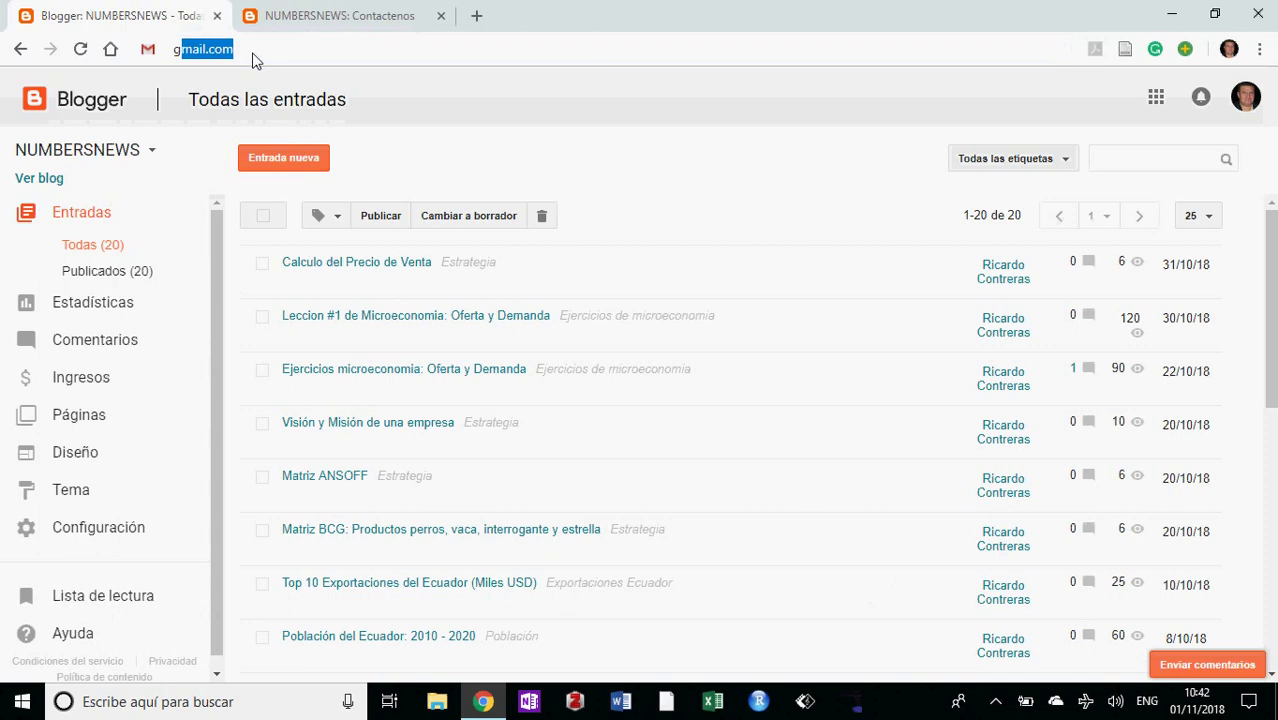
{"action": "type", "text": "oogle forms"}
{"action": "key", "text": "Return"}
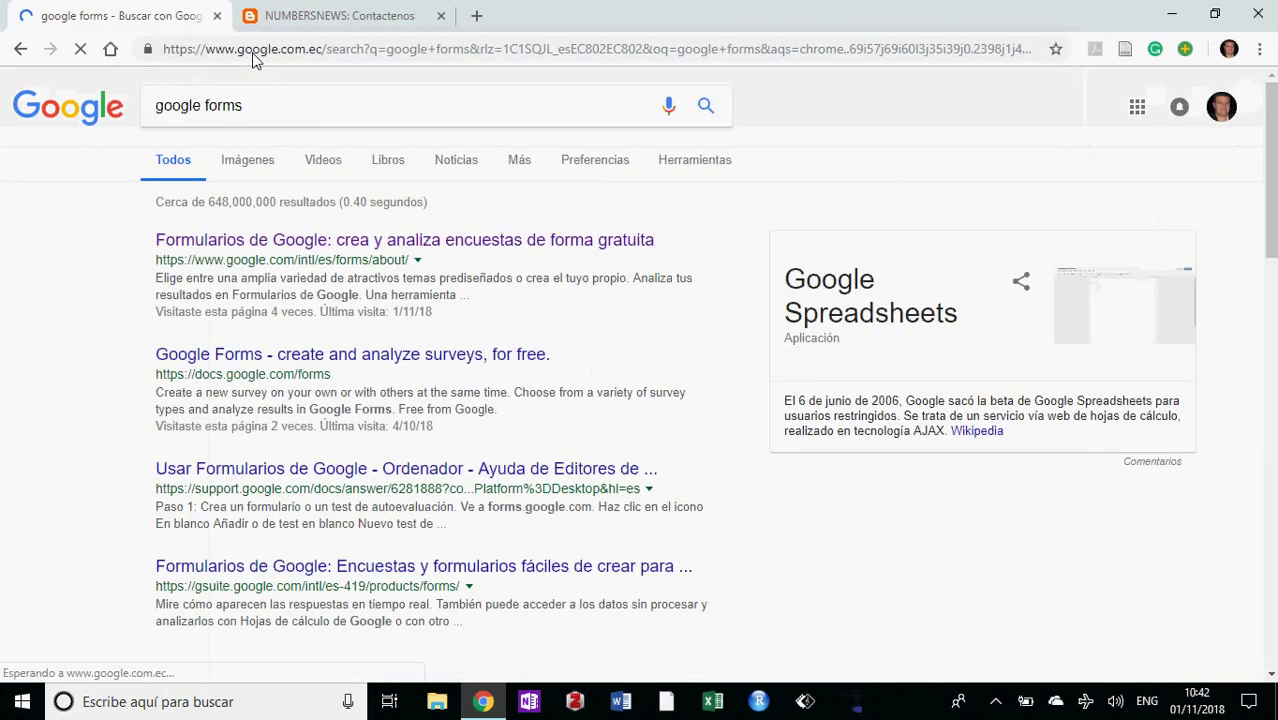
{"action": "left_click", "coordinate": [378, 243]}
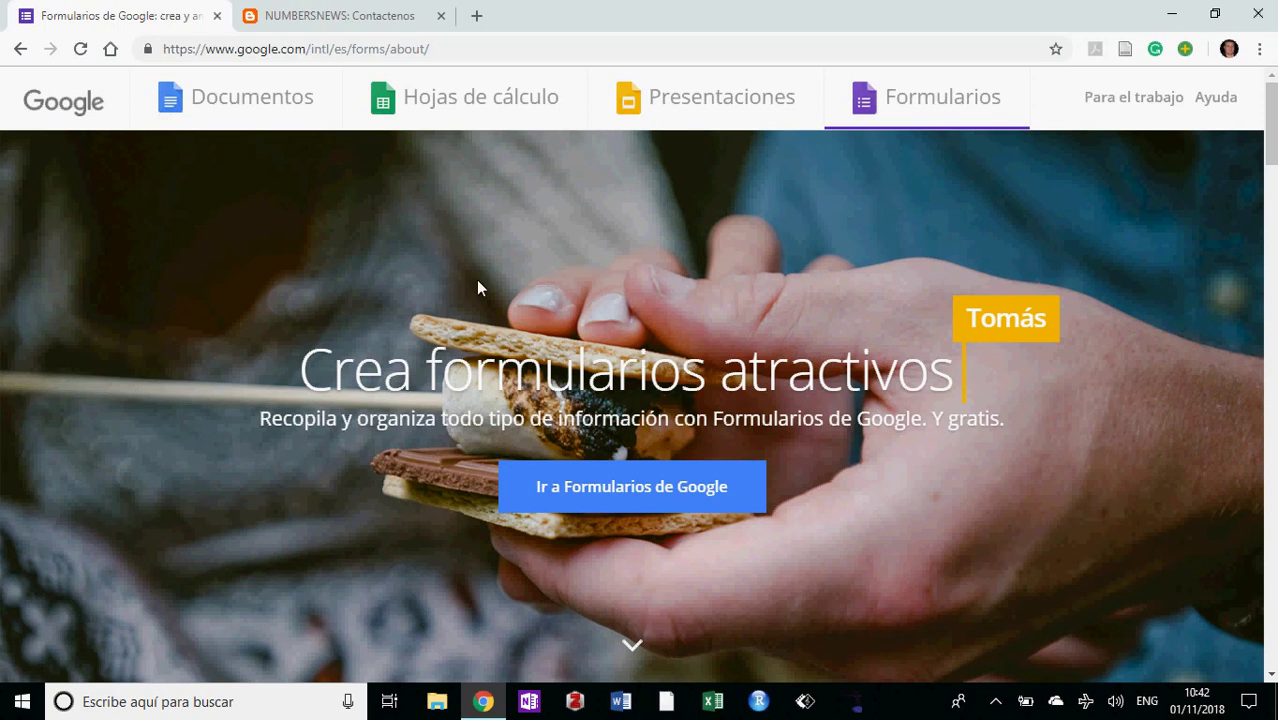
{"action": "left_click", "coordinate": [603, 499]}
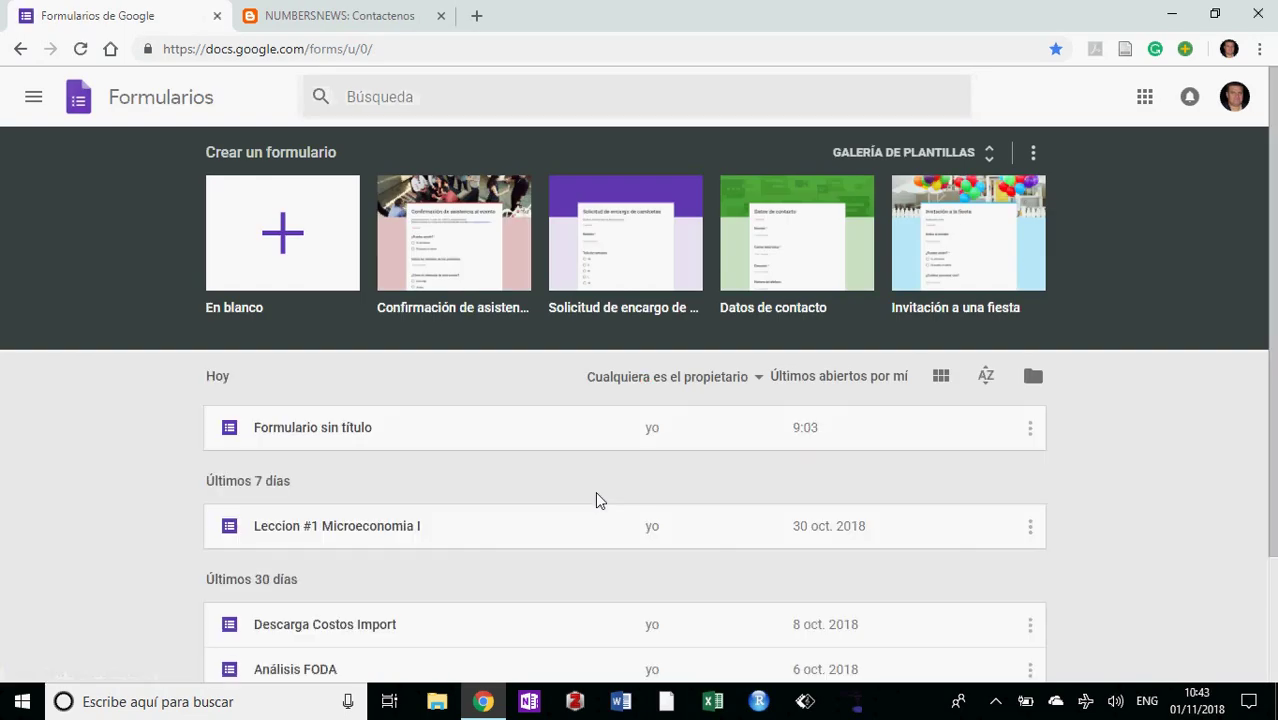
Create a blank form and name its file ContactenosNumbersnews.
{"action": "left_click", "coordinate": [285, 242]}
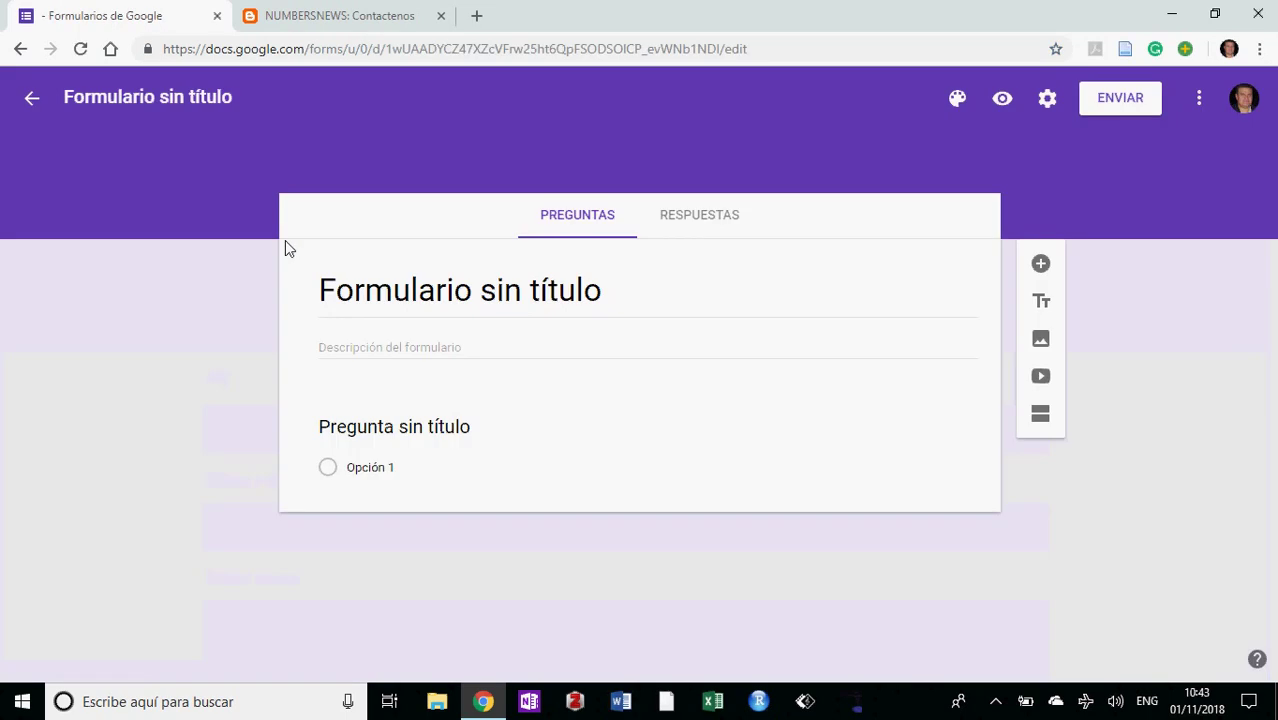
{"action": "left_click", "coordinate": [185, 114]}
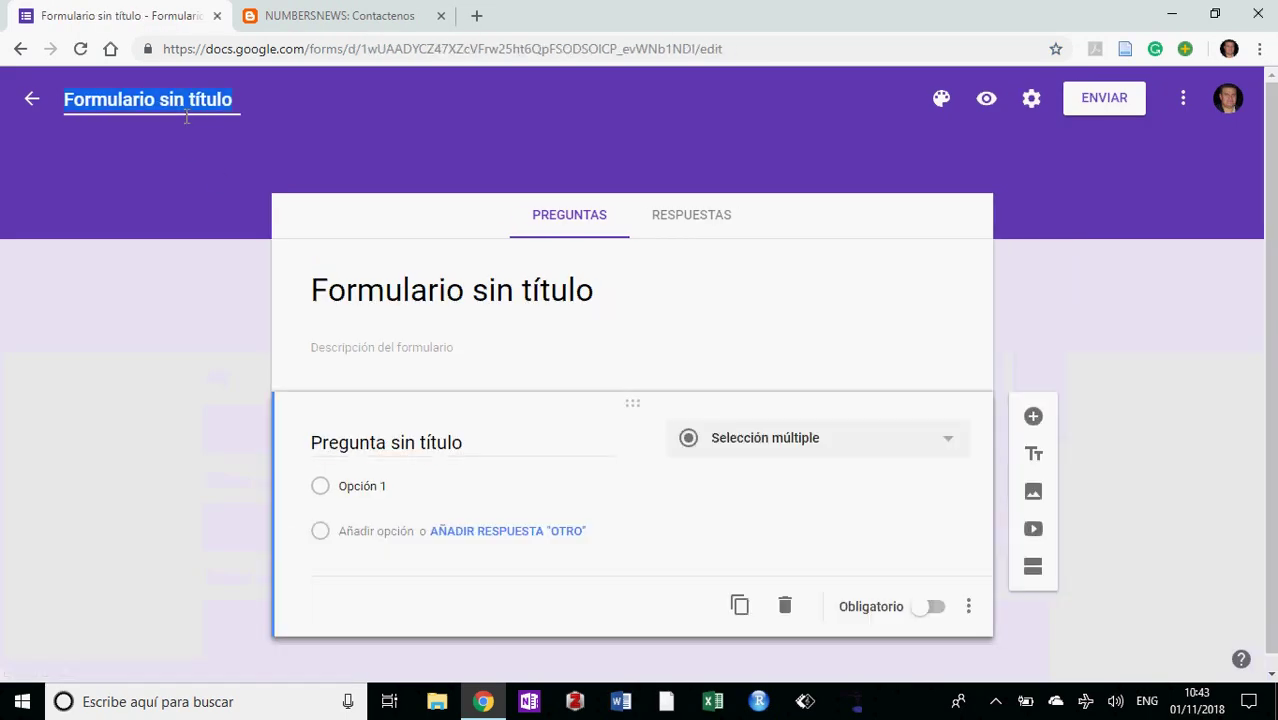
{"action": "type", "text": "Cont"}
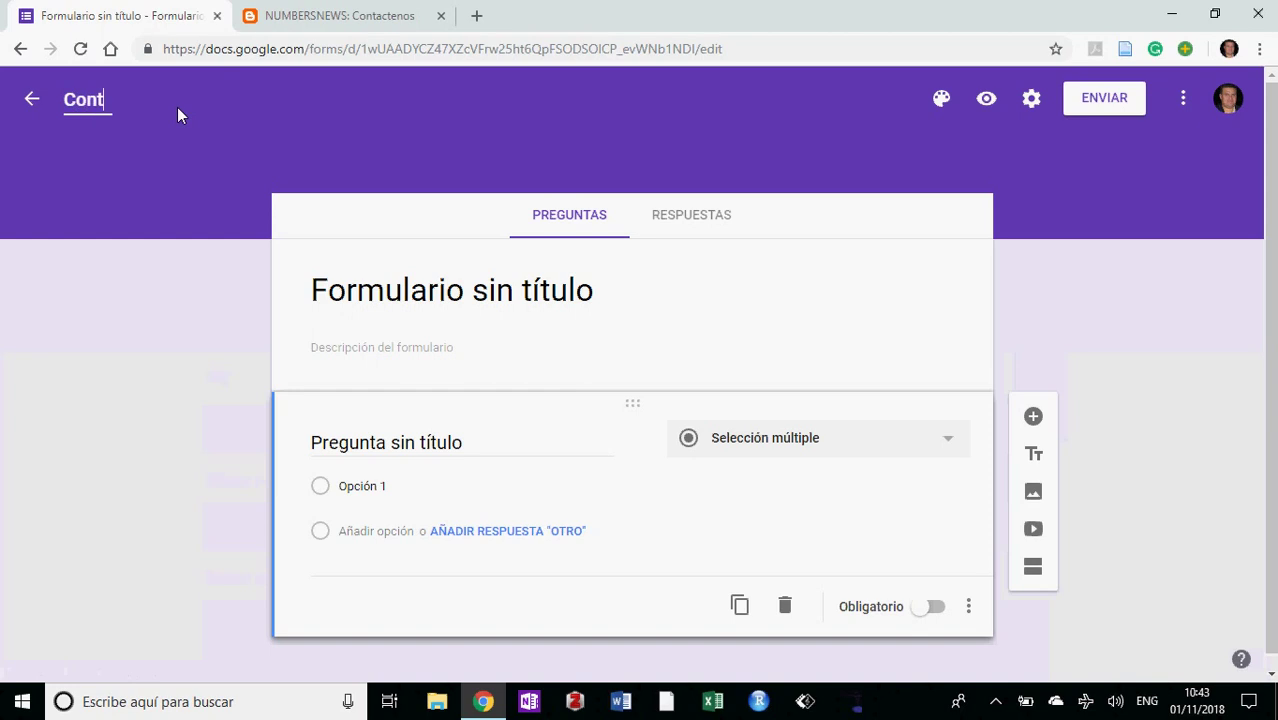
{"action": "type", "text": "actenosNumbersnews"}
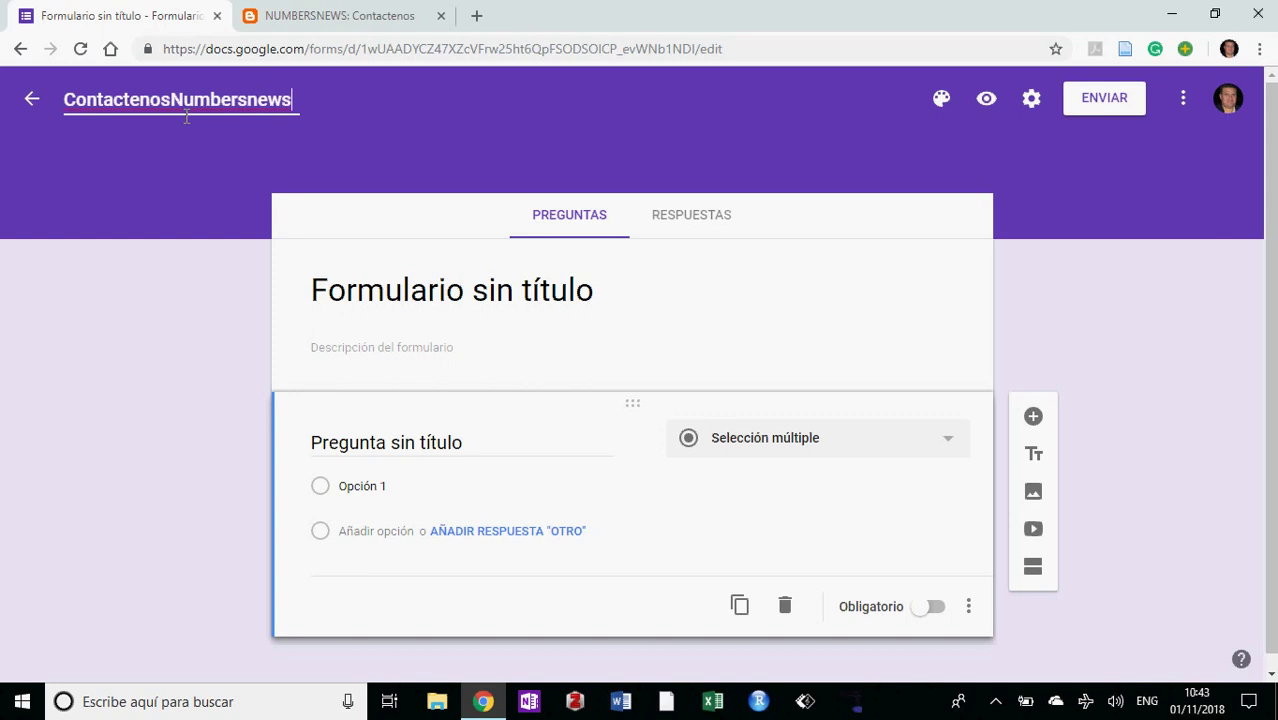
Set the form's displayed title to "Contactarnos".
{"action": "left_click", "coordinate": [476, 306]}
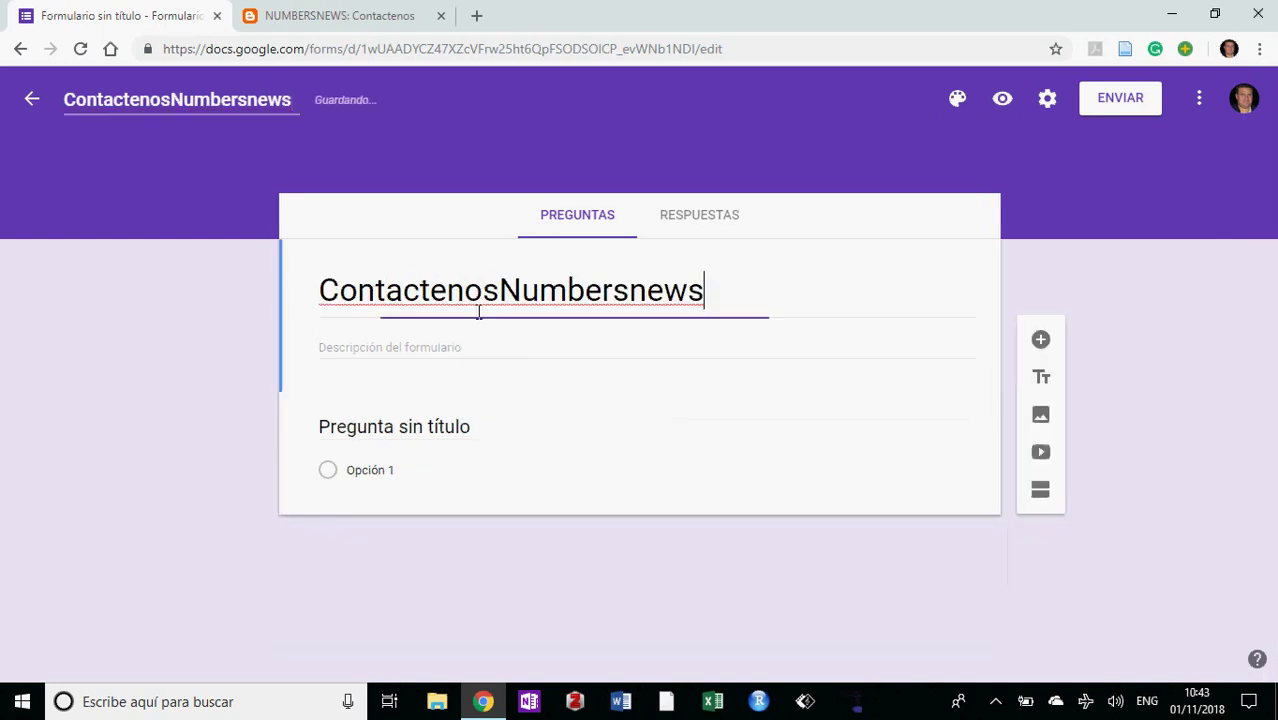
{"action": "left_click_drag", "start_coordinate": [738, 316], "coordinate": [211, 354]}
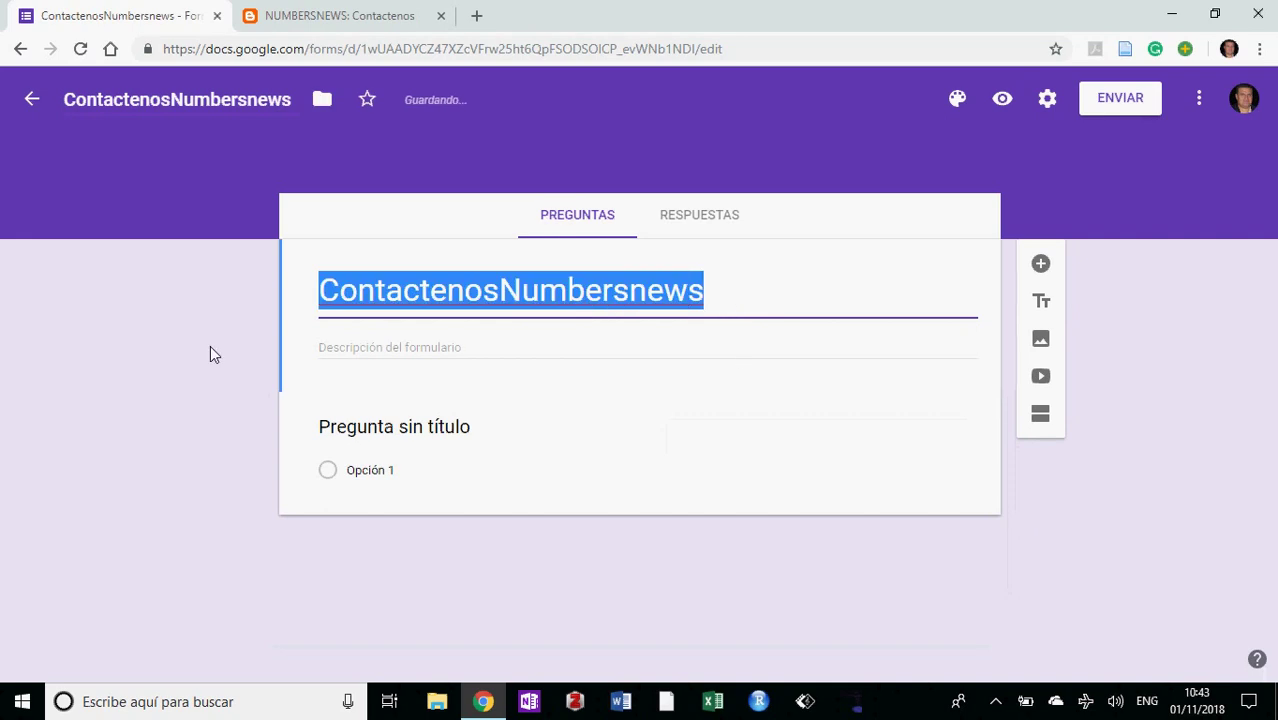
{"action": "left_click", "coordinate": [211, 350]}
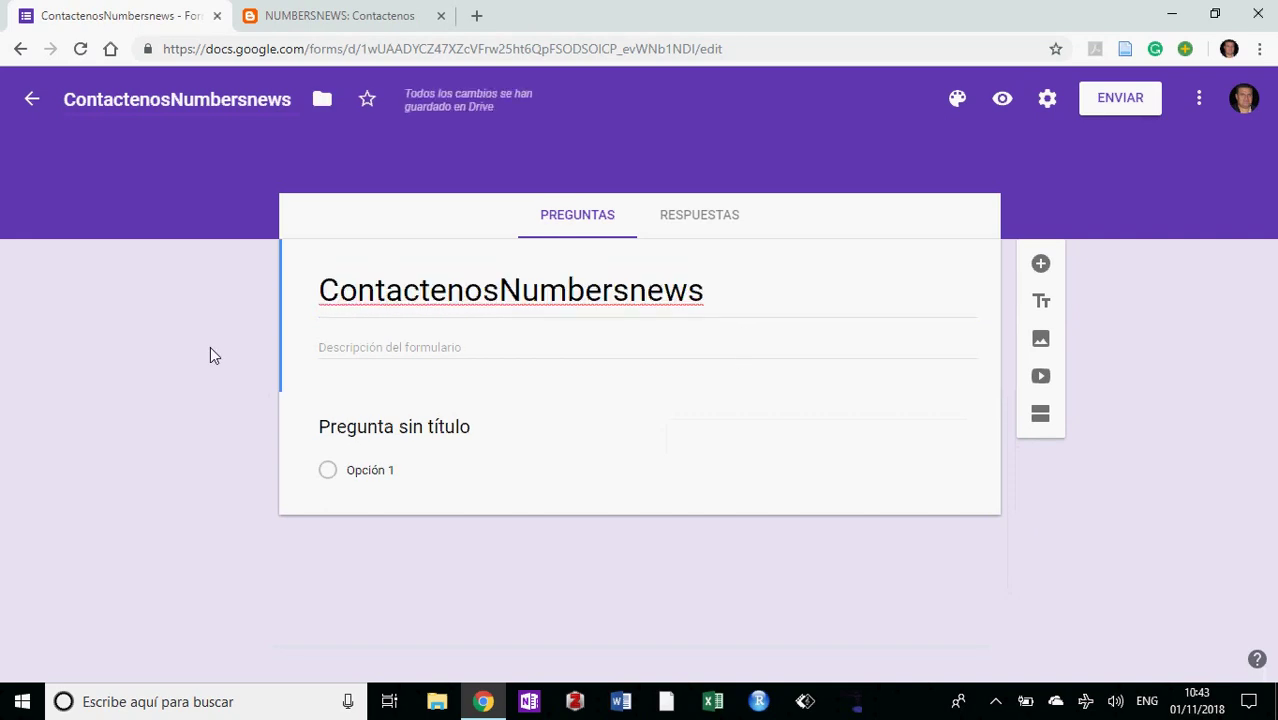
{"action": "double_click", "coordinate": [382, 317]}
{"action": "type", "text": "Contactarnos"}
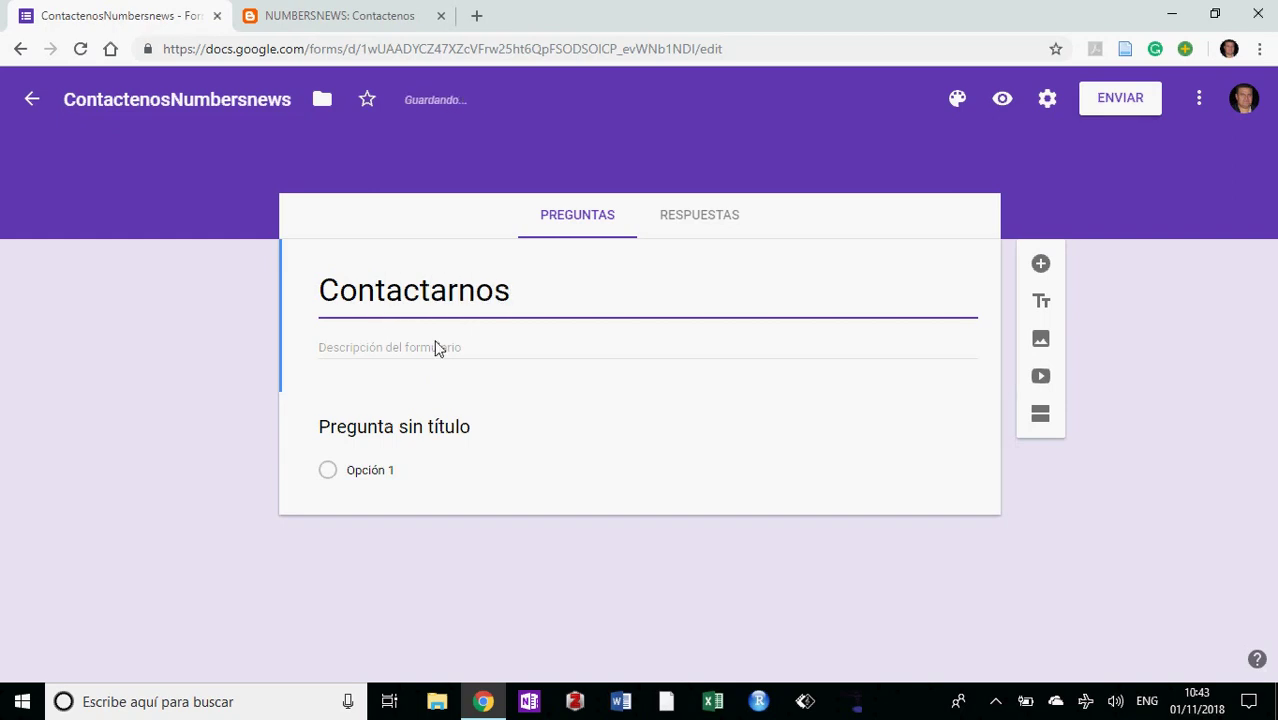
Enter the form description "Por favor ingresar tu información para atenderte mejor", correcting the spelling of "información".
{"action": "left_click", "coordinate": [464, 360]}
{"action": "type", "text": "Por"}
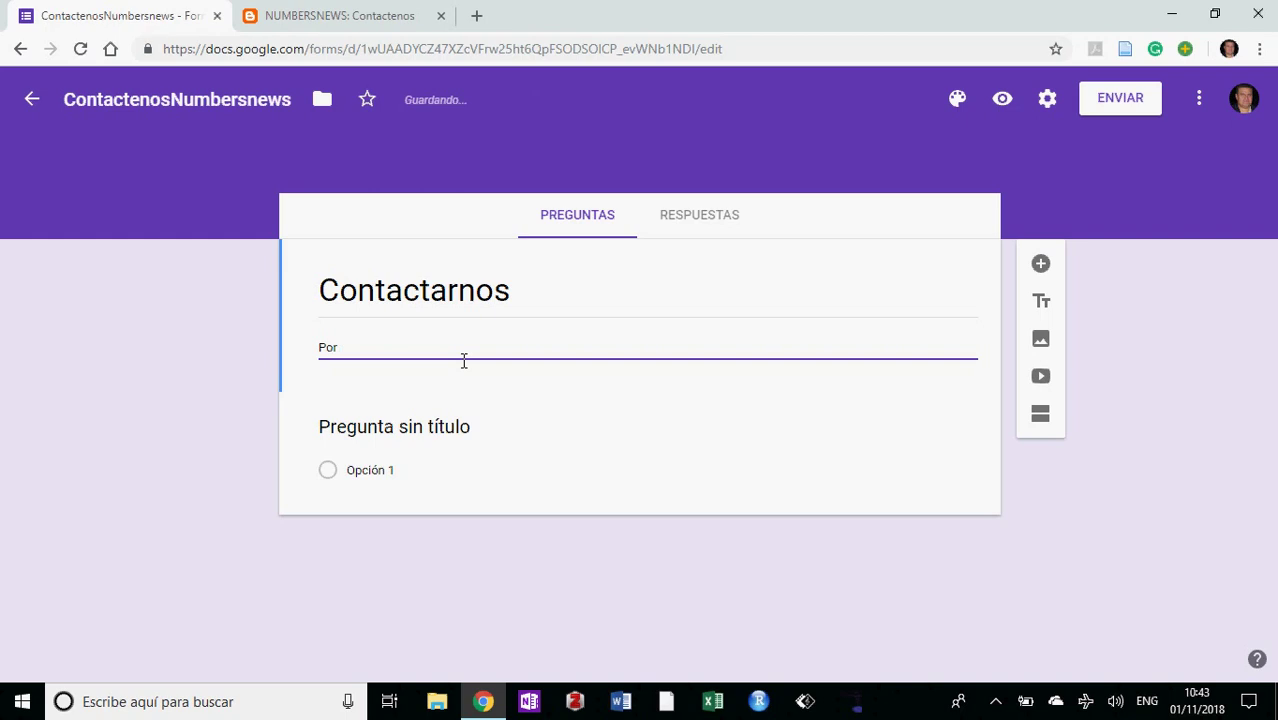
{"action": "type", "text": " favor ingresar tu informacion para "}
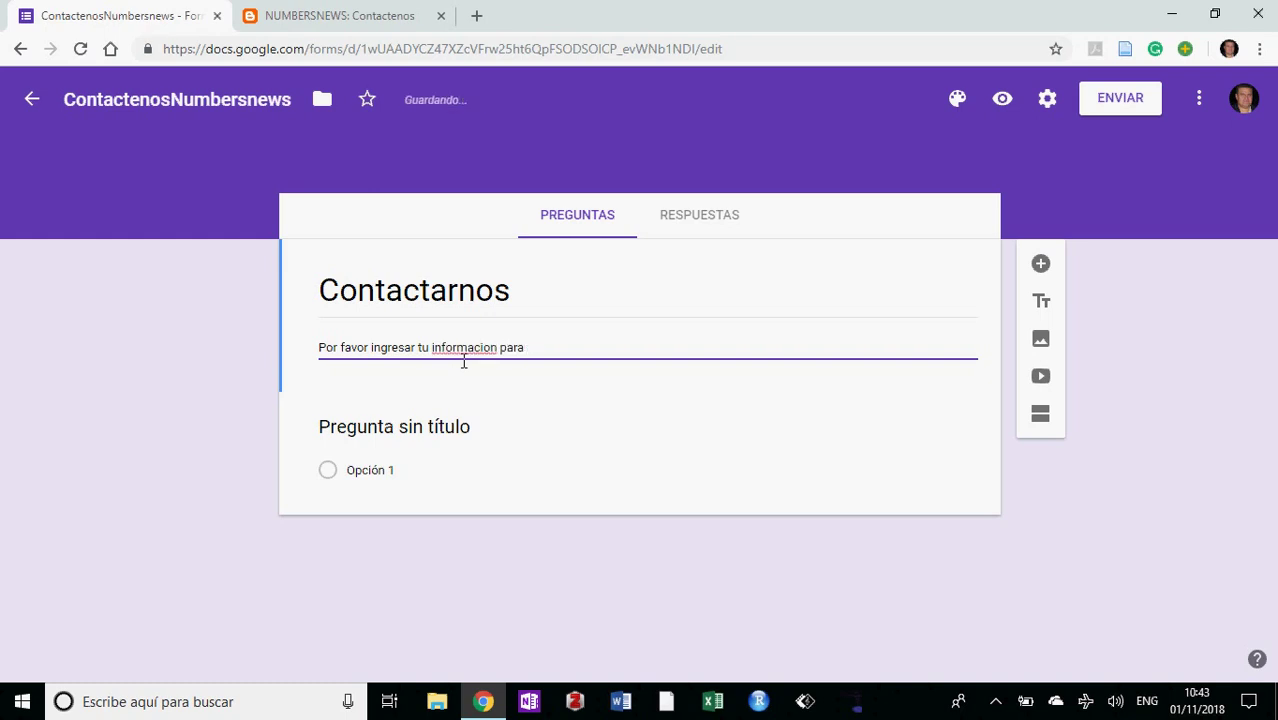
{"action": "type", "text": "atenderte mejor"}
{"action": "right_click", "coordinate": [468, 350]}
{"action": "left_click", "coordinate": [491, 362]}
Title the first question "Nombres", set its type to Respuesta corta and make it mandatory.
{"action": "left_click", "coordinate": [425, 436]}
{"action": "key", "text": "BackSpace"}
{"action": "type", "text": "Nombres"}
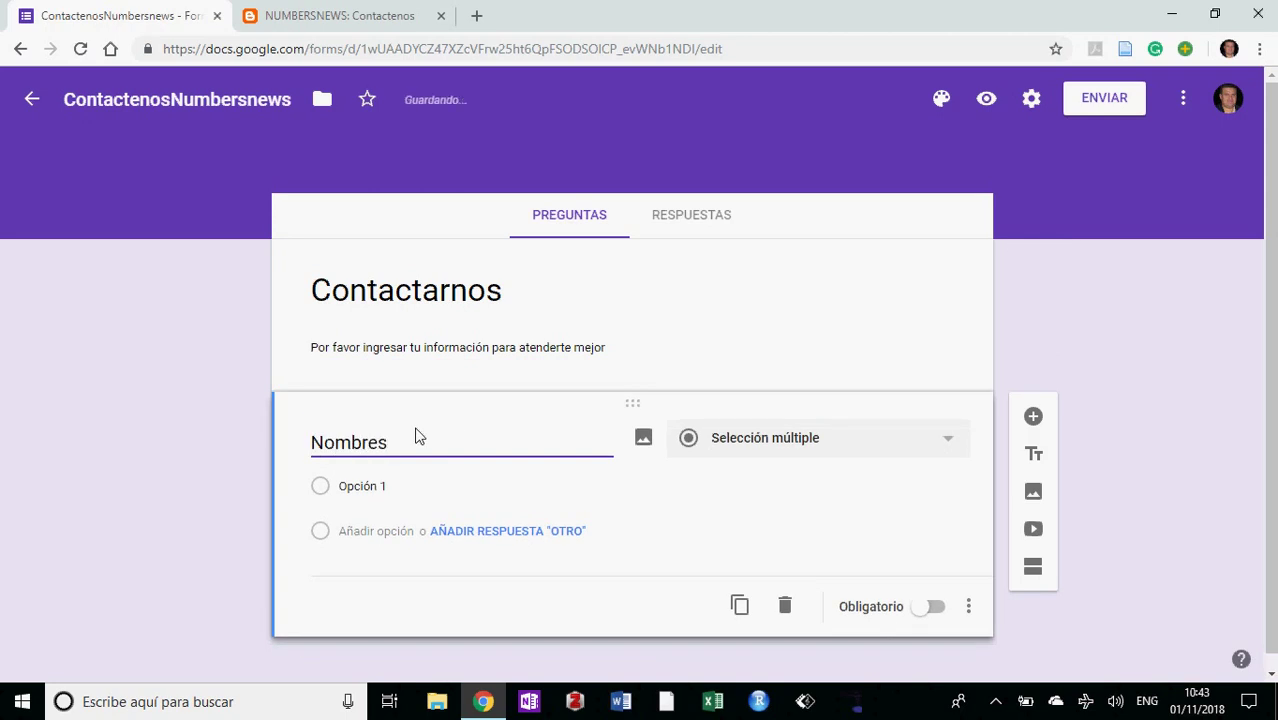
{"action": "left_click", "coordinate": [852, 450]}
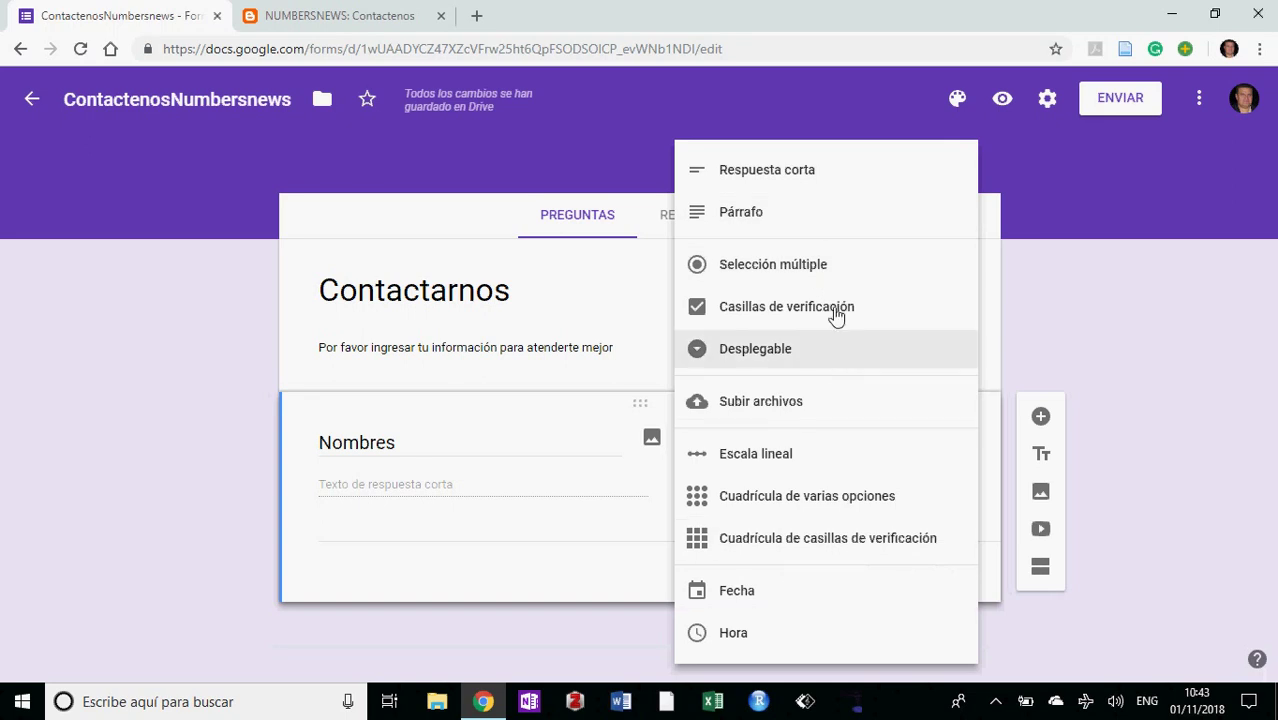
{"action": "left_click", "coordinate": [855, 172]}
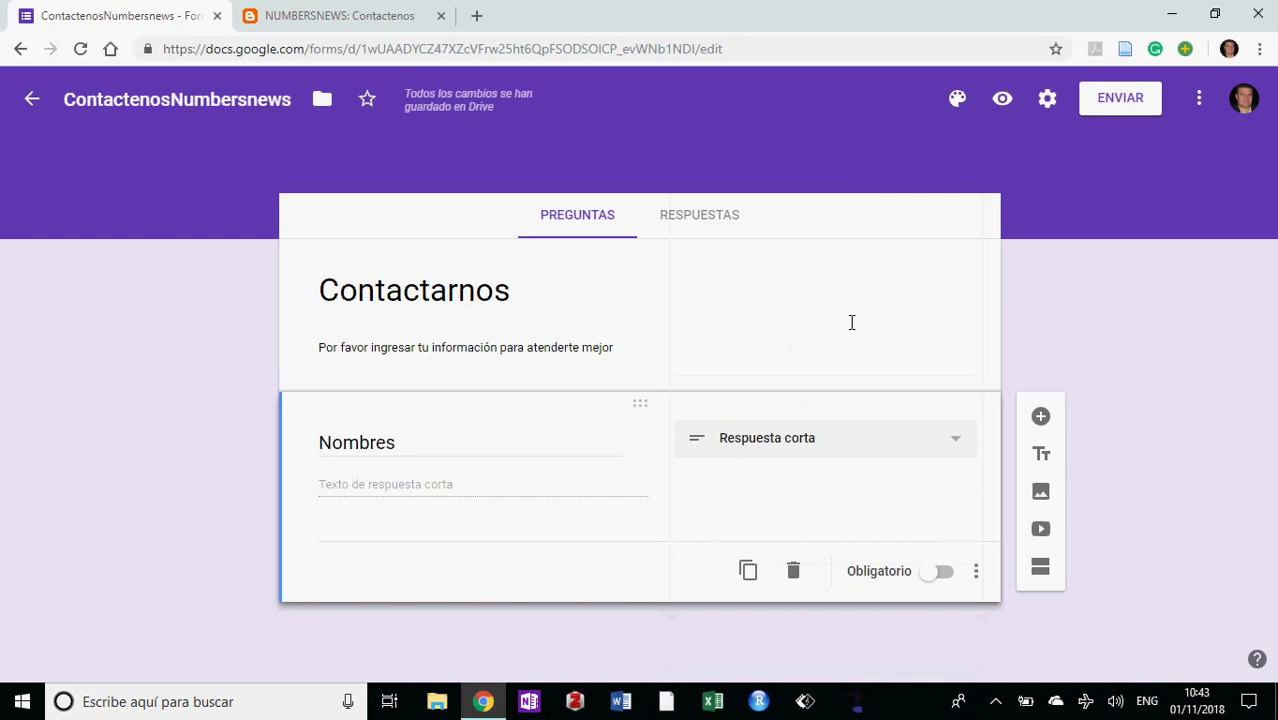
{"action": "left_click", "coordinate": [938, 584]}
Add response validation to the Nombres question with the rule type Texto.
{"action": "left_click", "coordinate": [977, 573]}
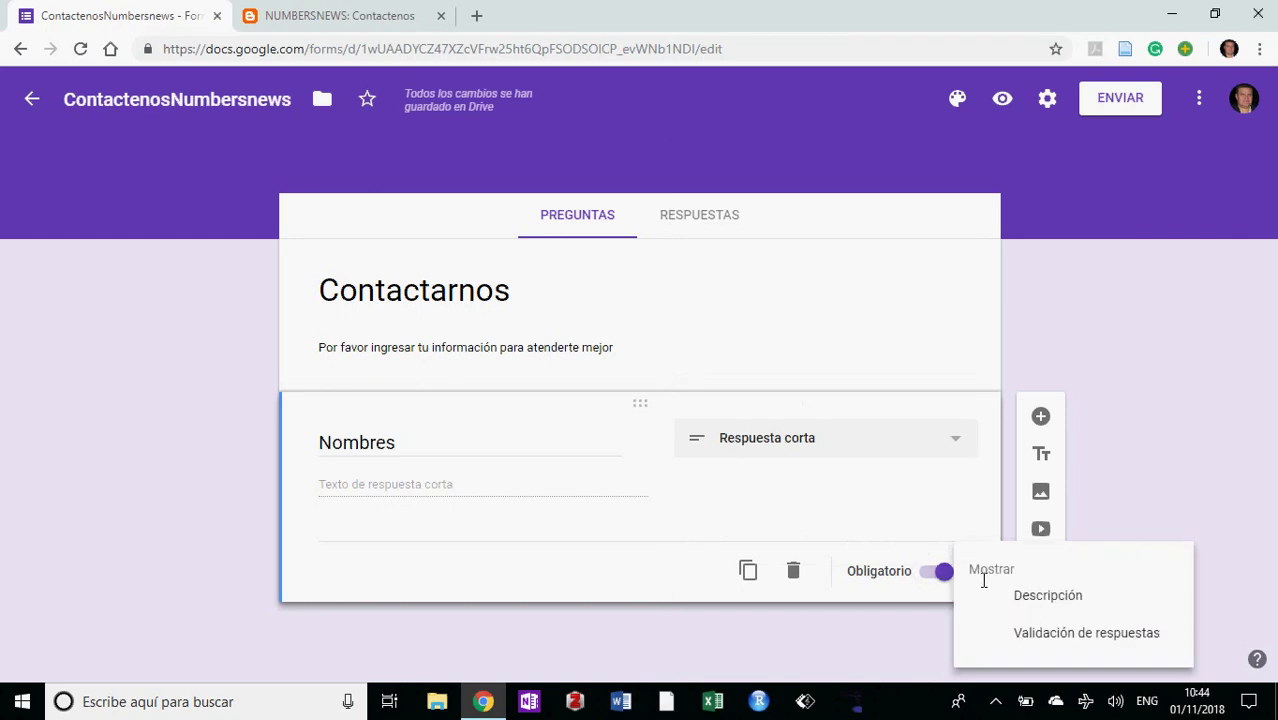
{"action": "left_click", "coordinate": [1029, 636]}
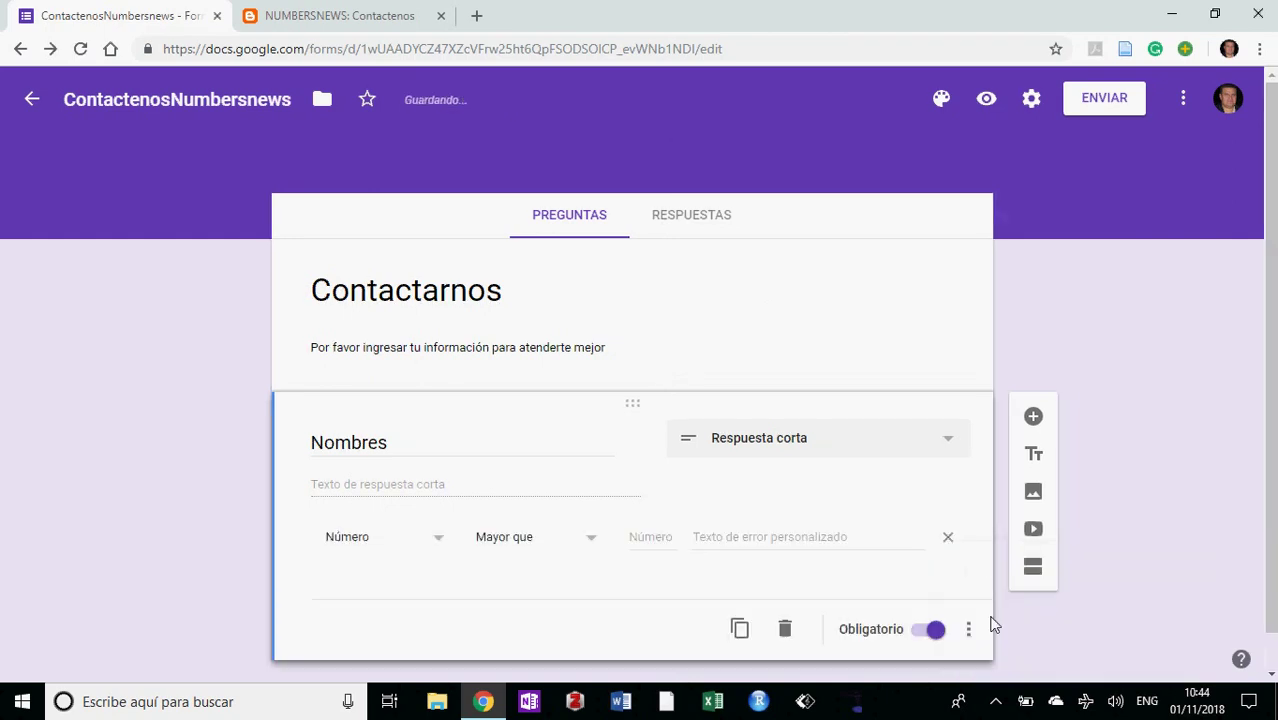
{"action": "left_click", "coordinate": [428, 544]}
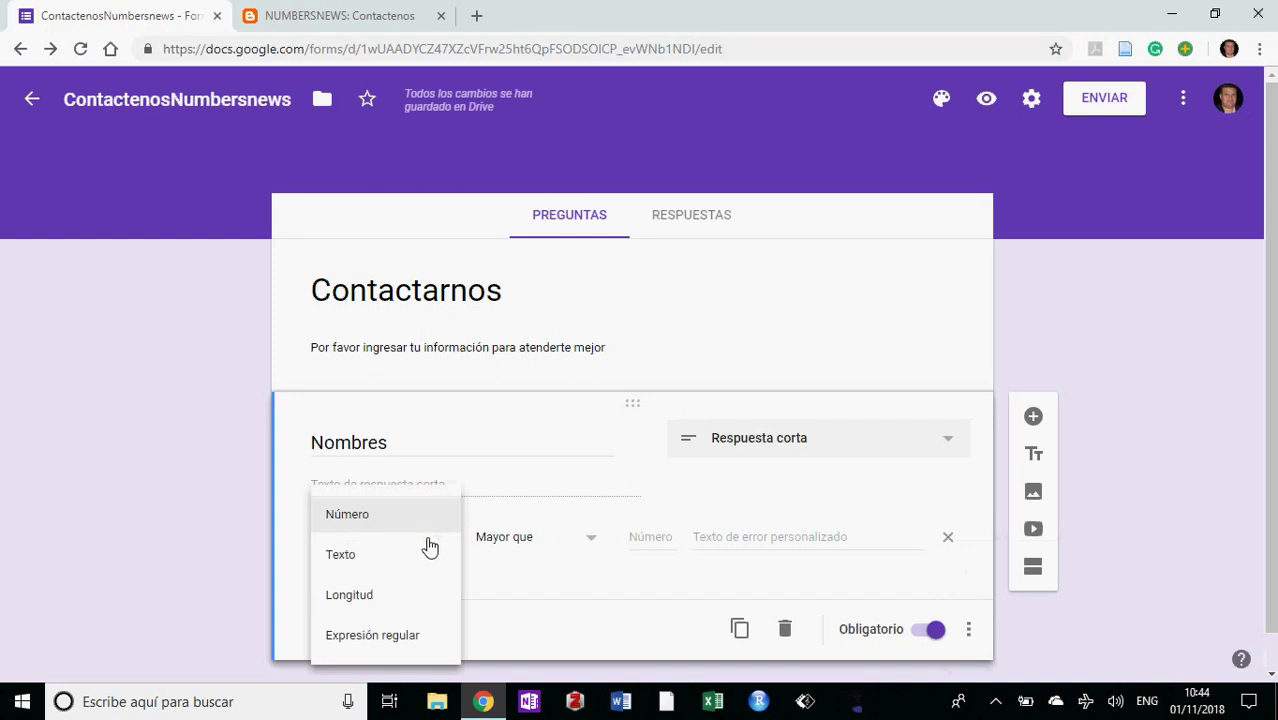
{"action": "left_click", "coordinate": [411, 565]}
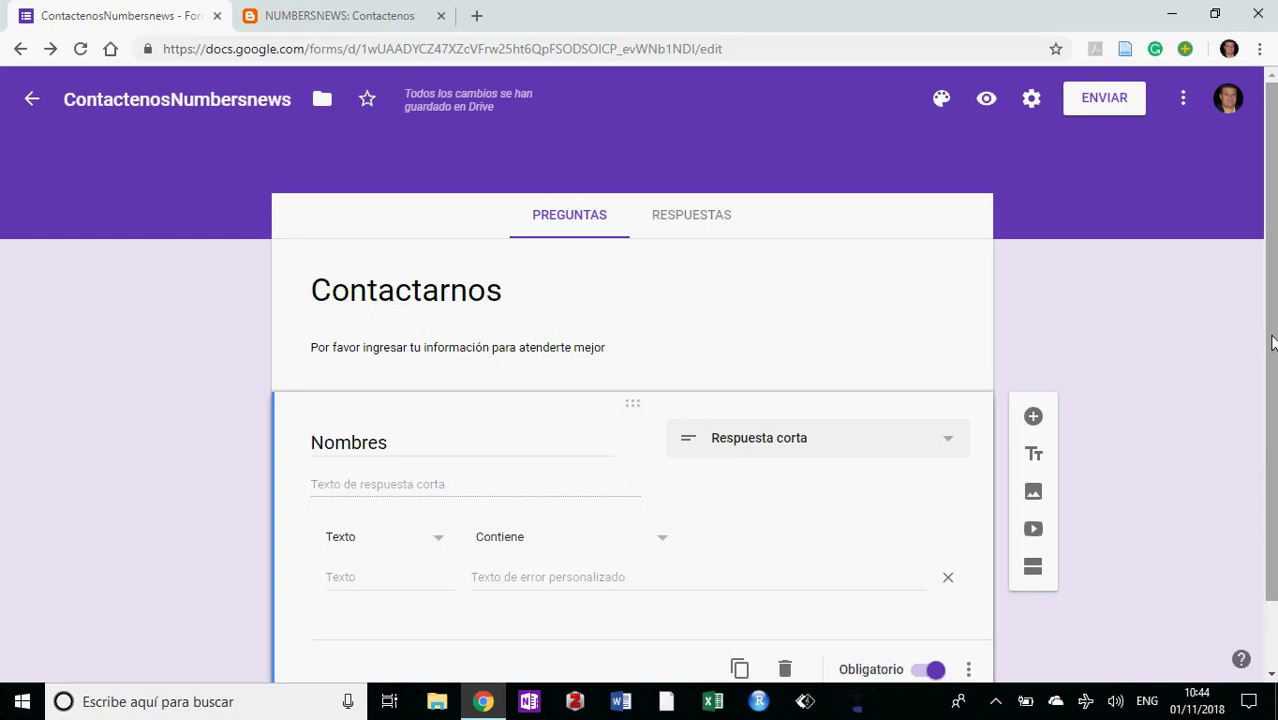
Add a mandatory question titled "Email" below Nombres.
{"action": "left_click_drag", "start_coordinate": [1271, 341], "coordinate": [1274, 404]}
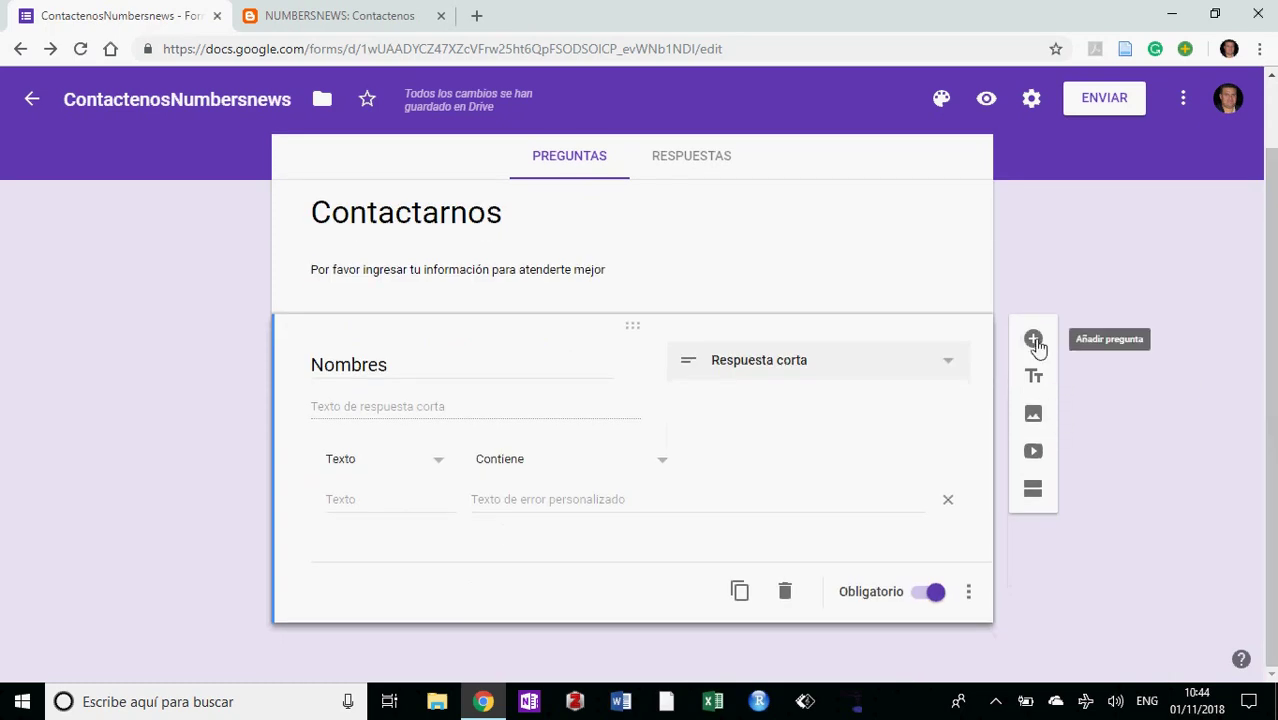
{"action": "left_click", "coordinate": [1033, 344]}
{"action": "type", "text": "Email"}
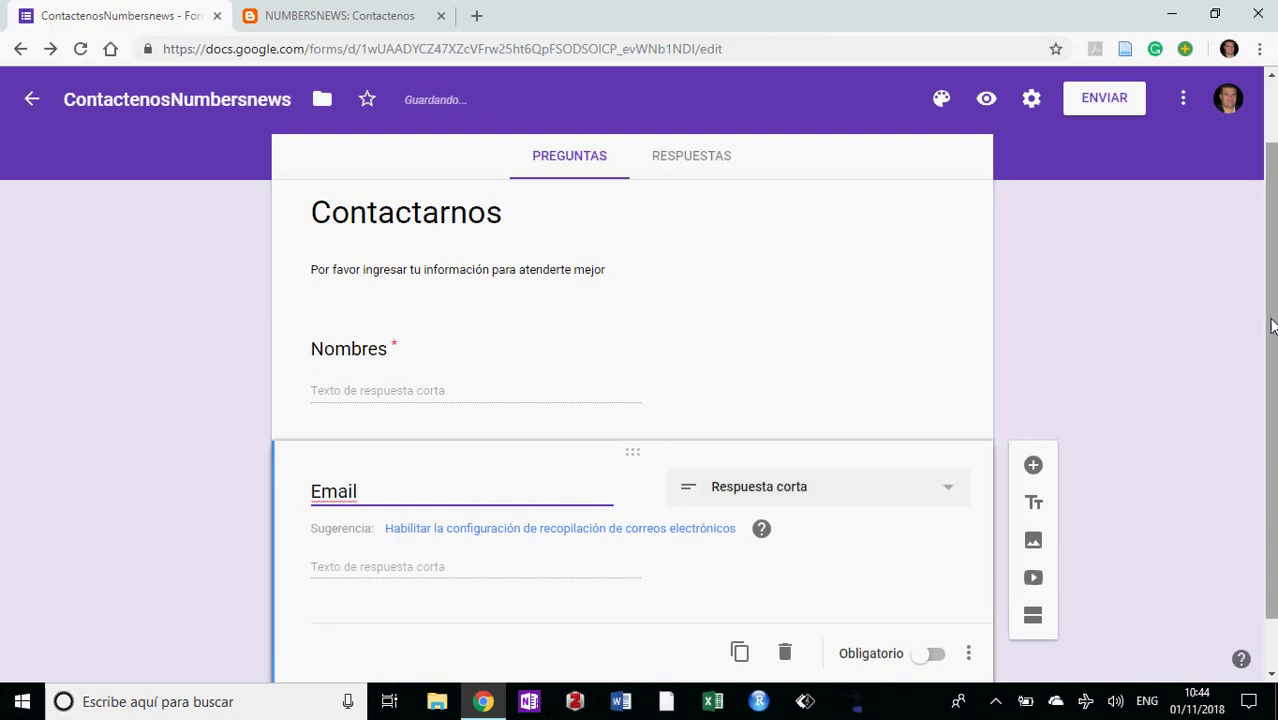
{"action": "scroll", "coordinate": [1262, 380], "scroll_direction": "down", "scroll_amount": 1}
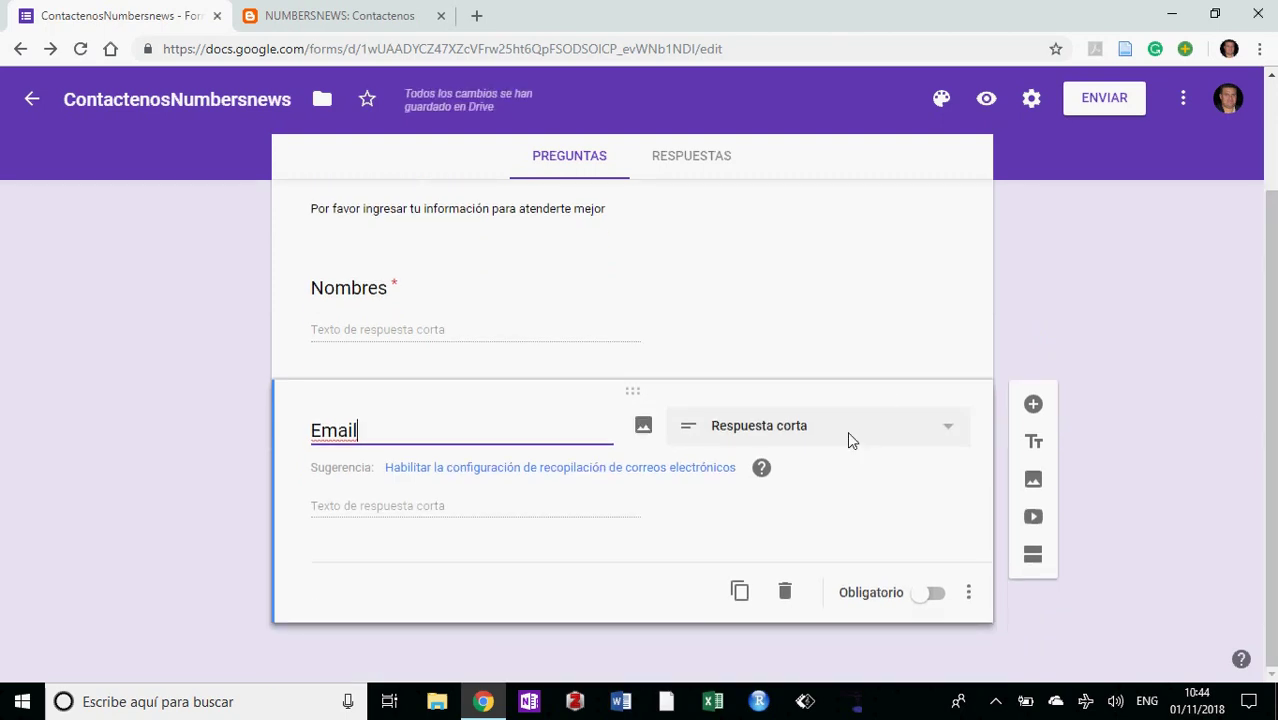
{"action": "left_click", "coordinate": [927, 597]}
Add response validation to the Email question, using Texto with the condition Dirección de correo electrónico.
{"action": "left_click", "coordinate": [968, 596]}
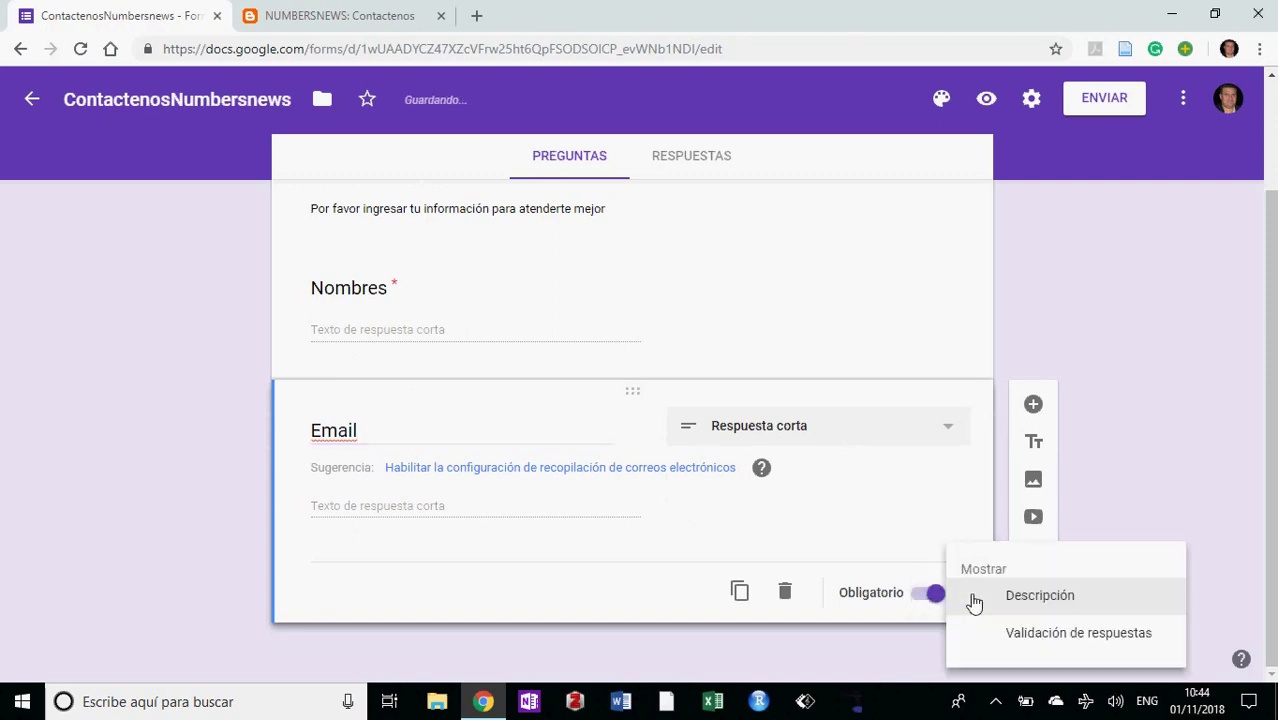
{"action": "left_click", "coordinate": [1022, 630]}
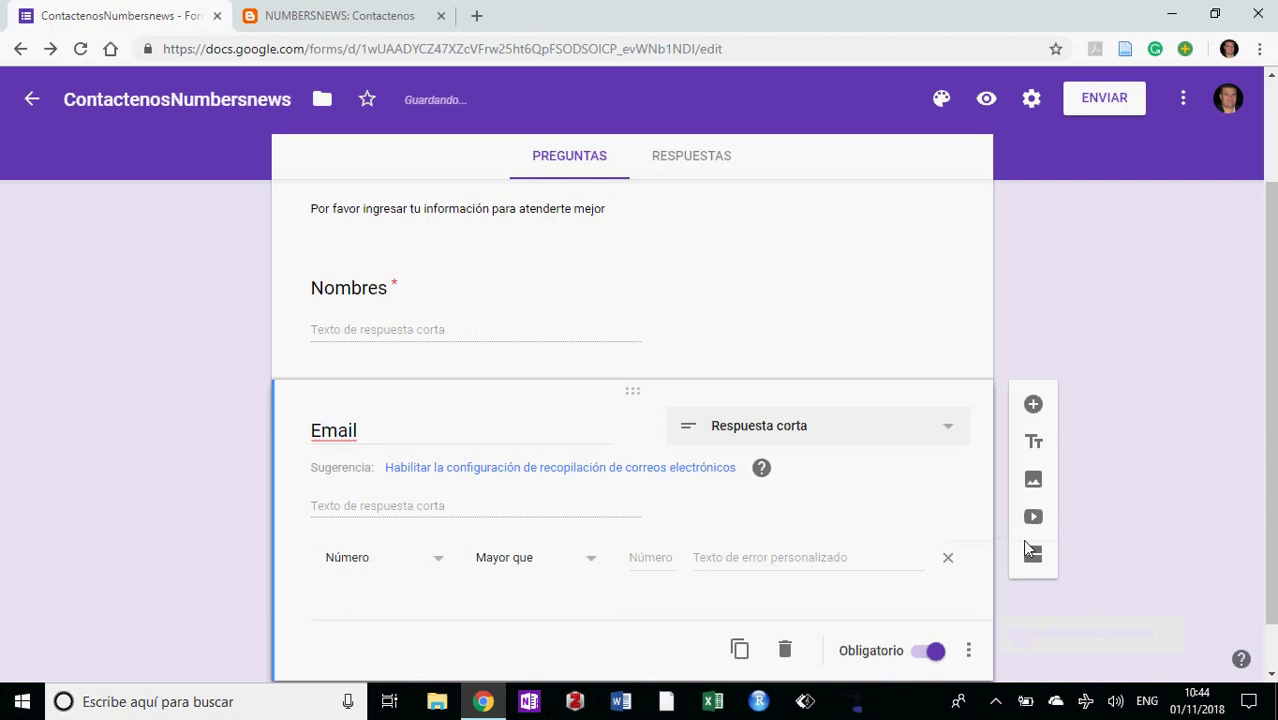
{"action": "scroll", "coordinate": [1270, 360], "scroll_direction": "down", "scroll_amount": 1}
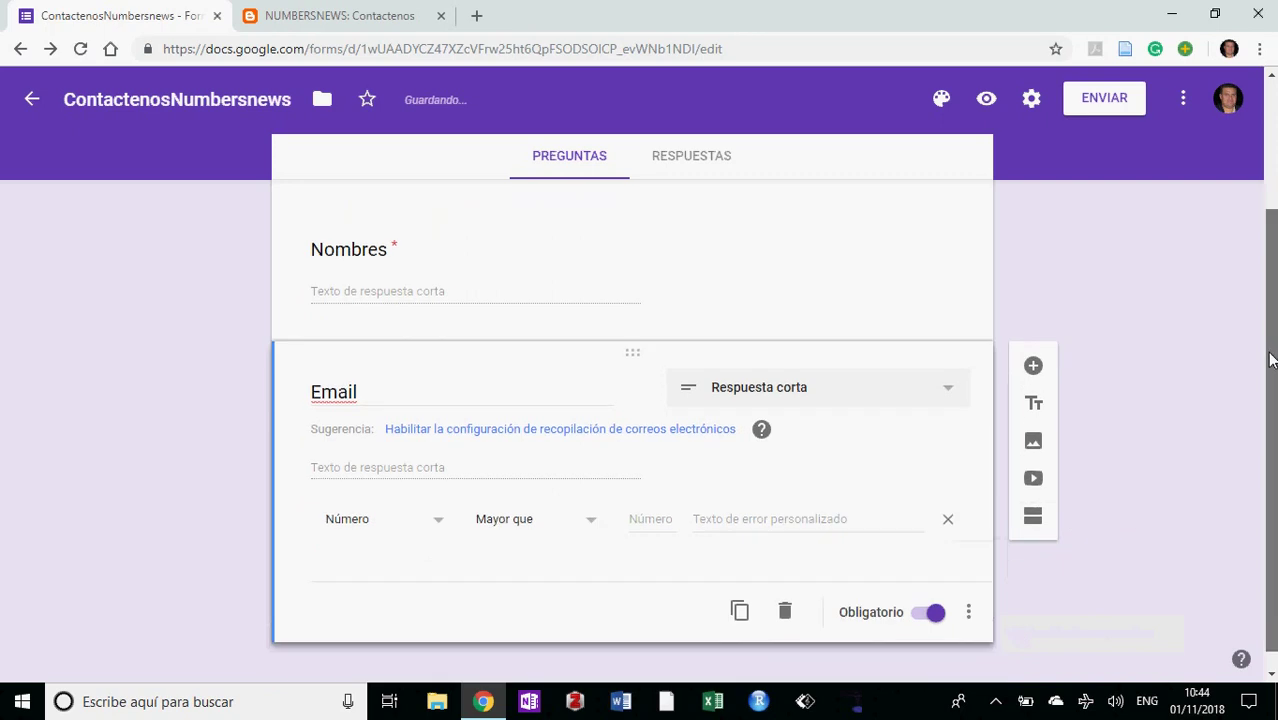
{"action": "left_click", "coordinate": [522, 519]}
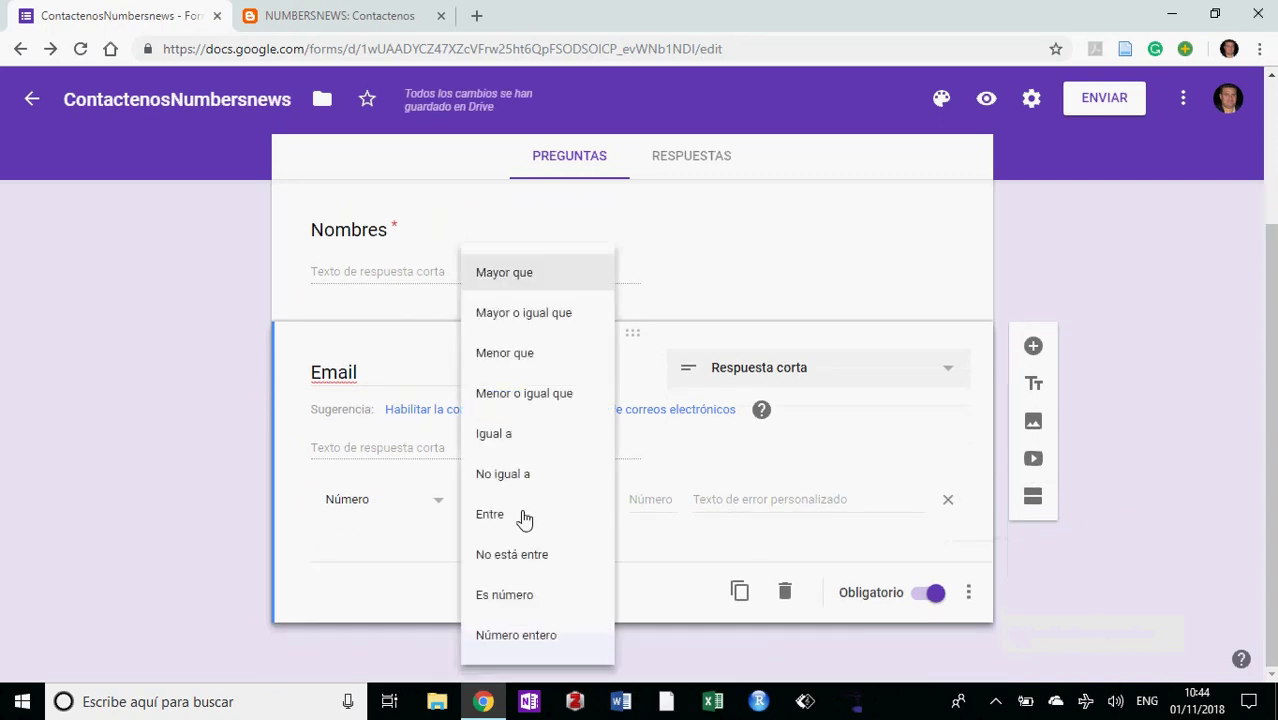
{"action": "left_click", "coordinate": [397, 502]}
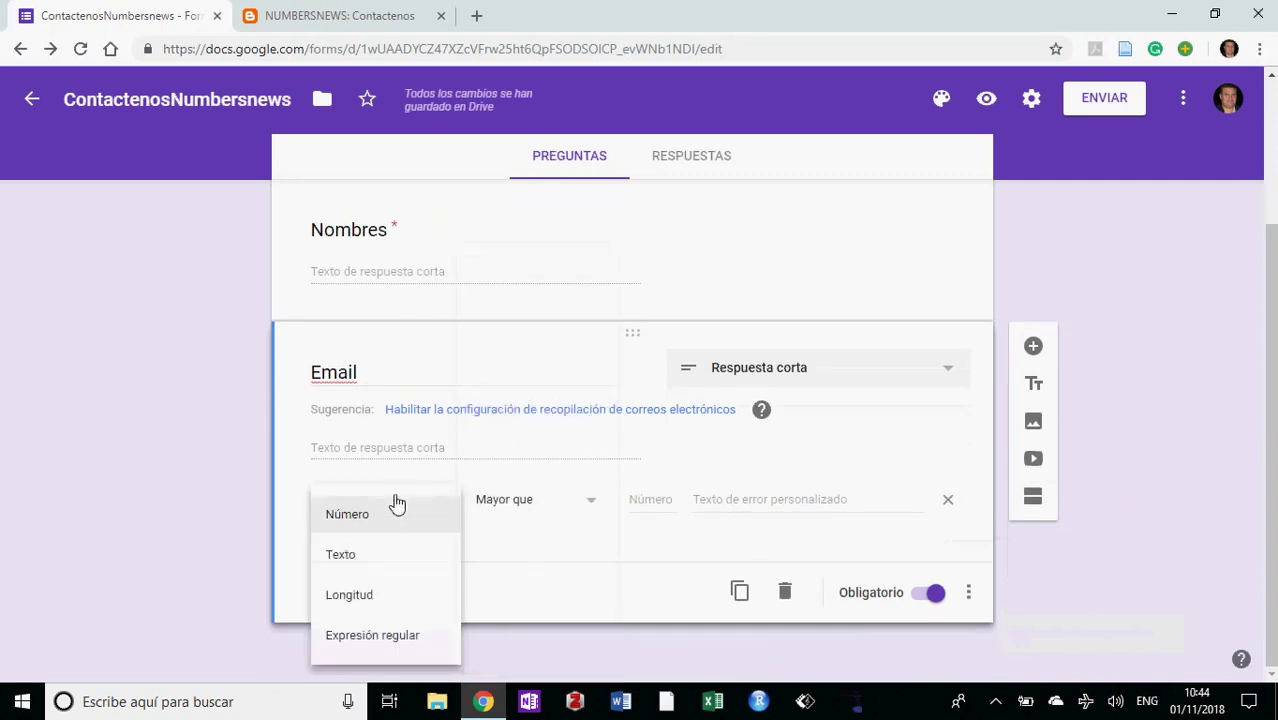
{"action": "left_click", "coordinate": [370, 556]}
{"action": "left_click", "coordinate": [512, 502]}
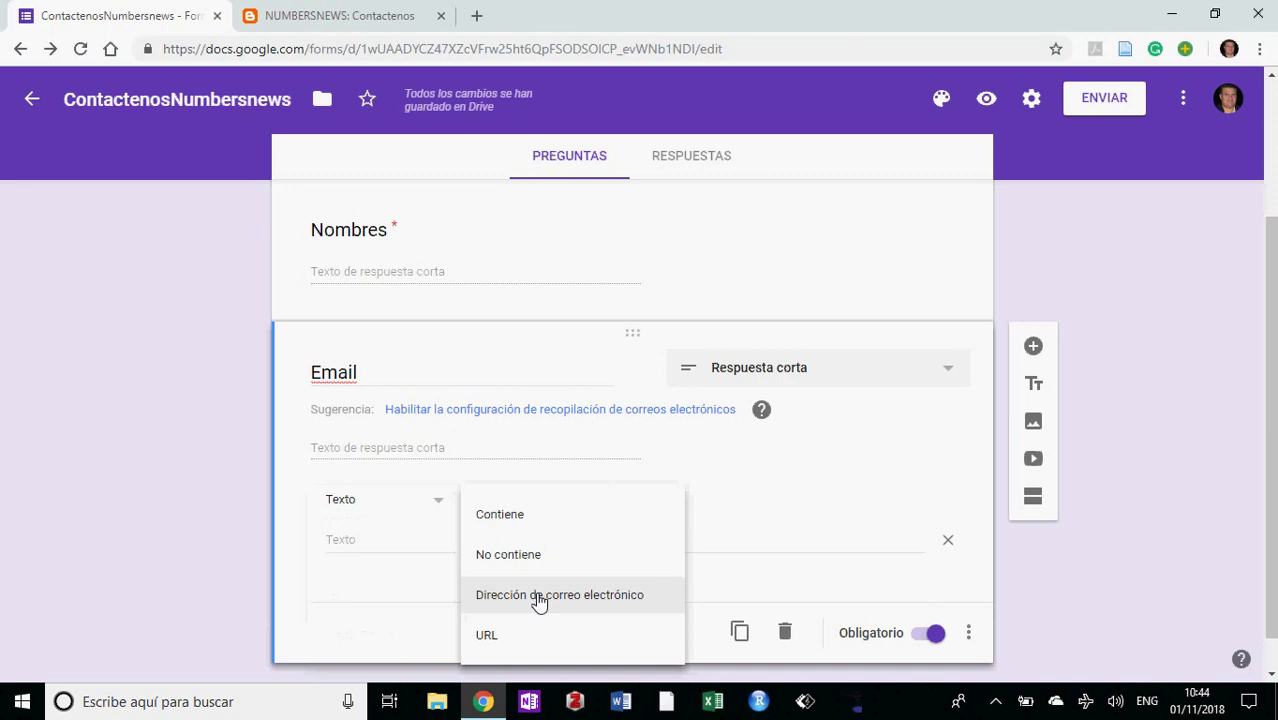
{"action": "left_click", "coordinate": [538, 596]}
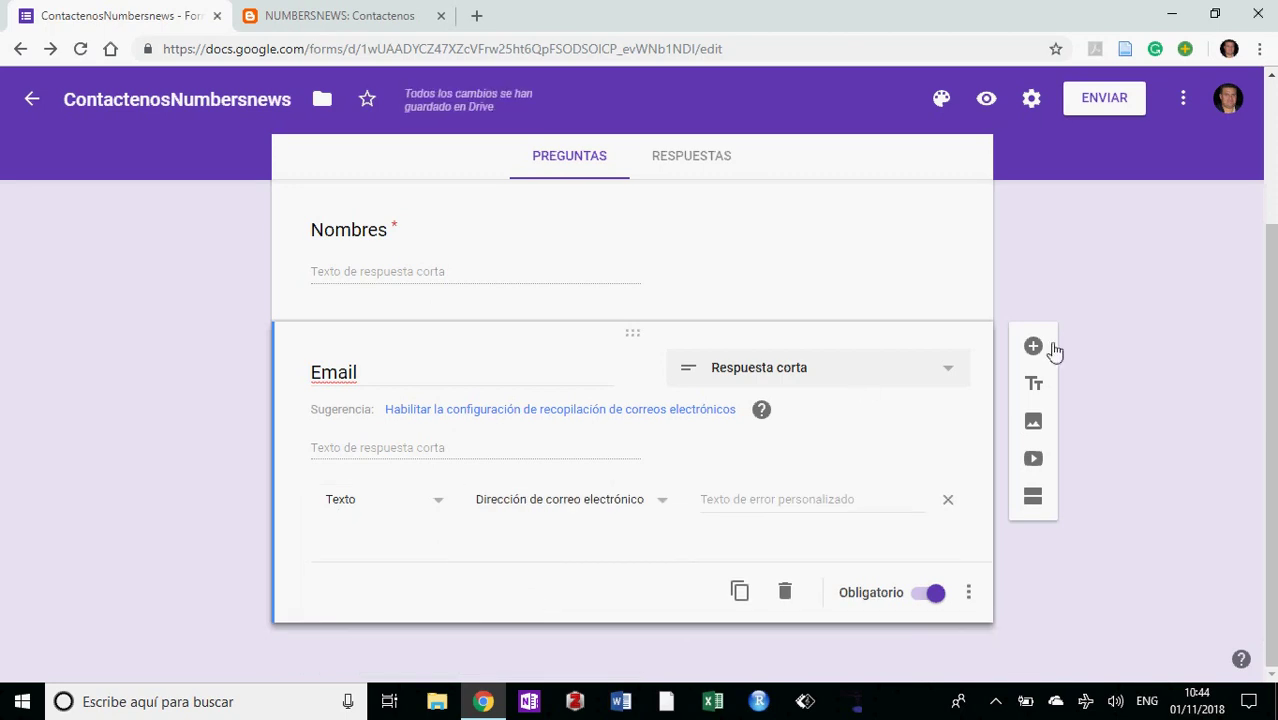
Add a mandatory question titled "Celular" below Email and turn off its response validation.
{"action": "left_click", "coordinate": [1034, 347]}
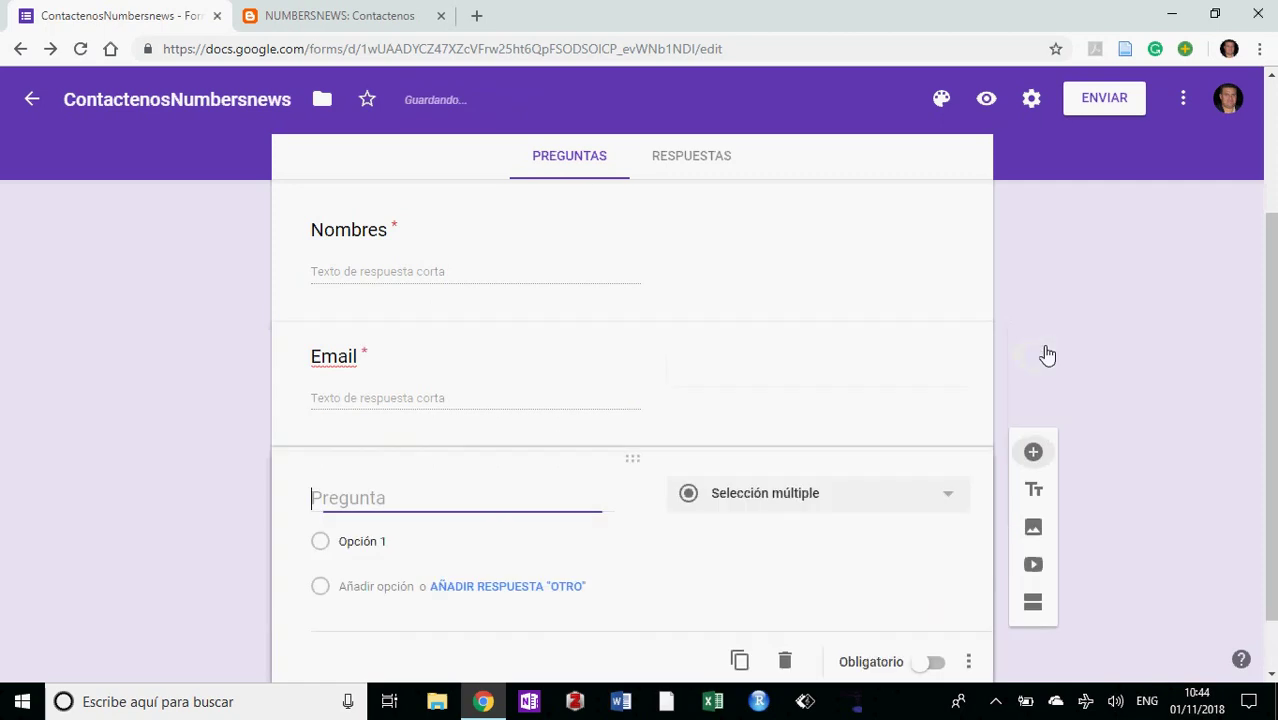
{"action": "type", "text": "Celular"}
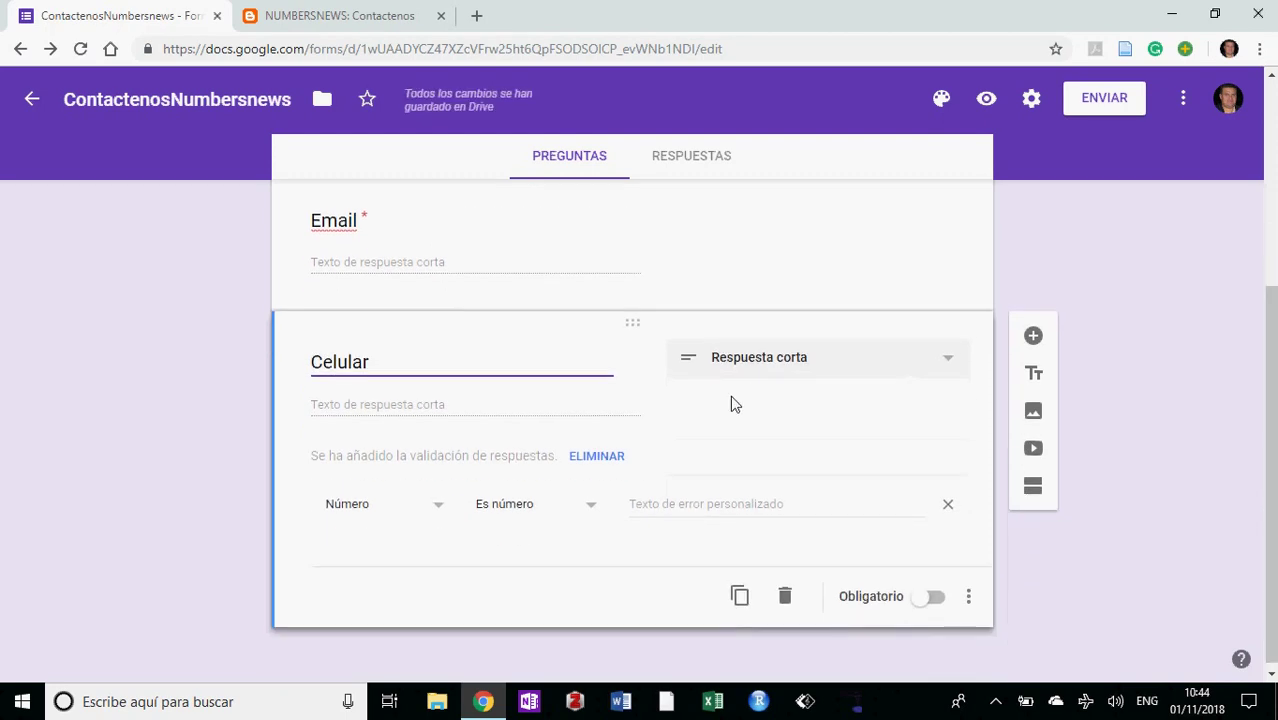
{"action": "left_click", "coordinate": [930, 600]}
{"action": "left_click", "coordinate": [970, 600]}
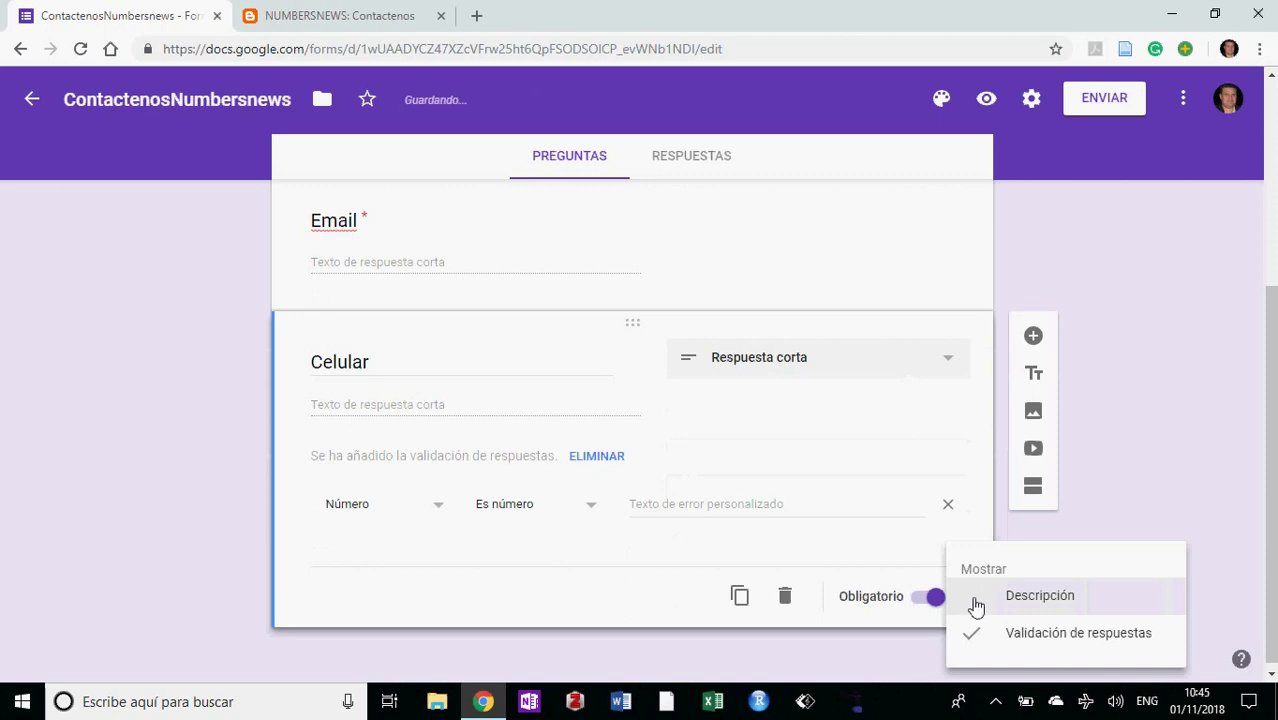
{"action": "left_click", "coordinate": [1036, 638]}
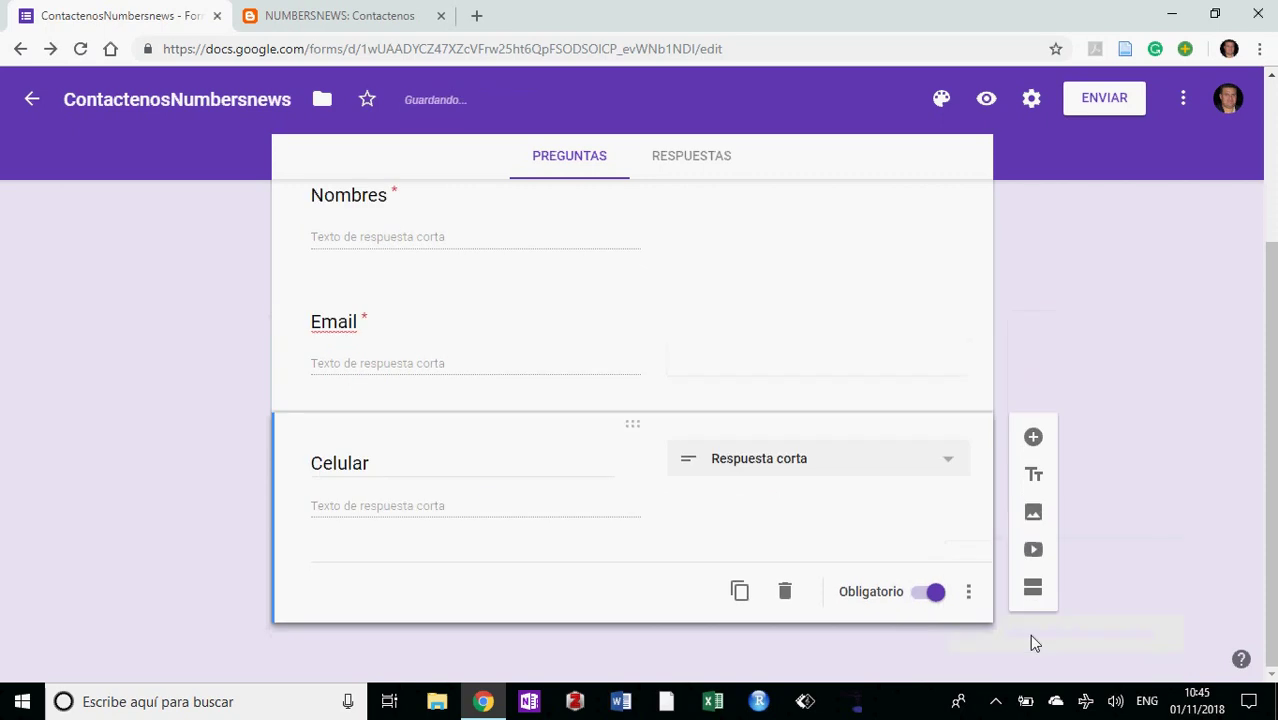
Add response validation to the Celular question, using Número with the condition Es número.
{"action": "left_click", "coordinate": [968, 595]}
{"action": "left_click", "coordinate": [1000, 645]}
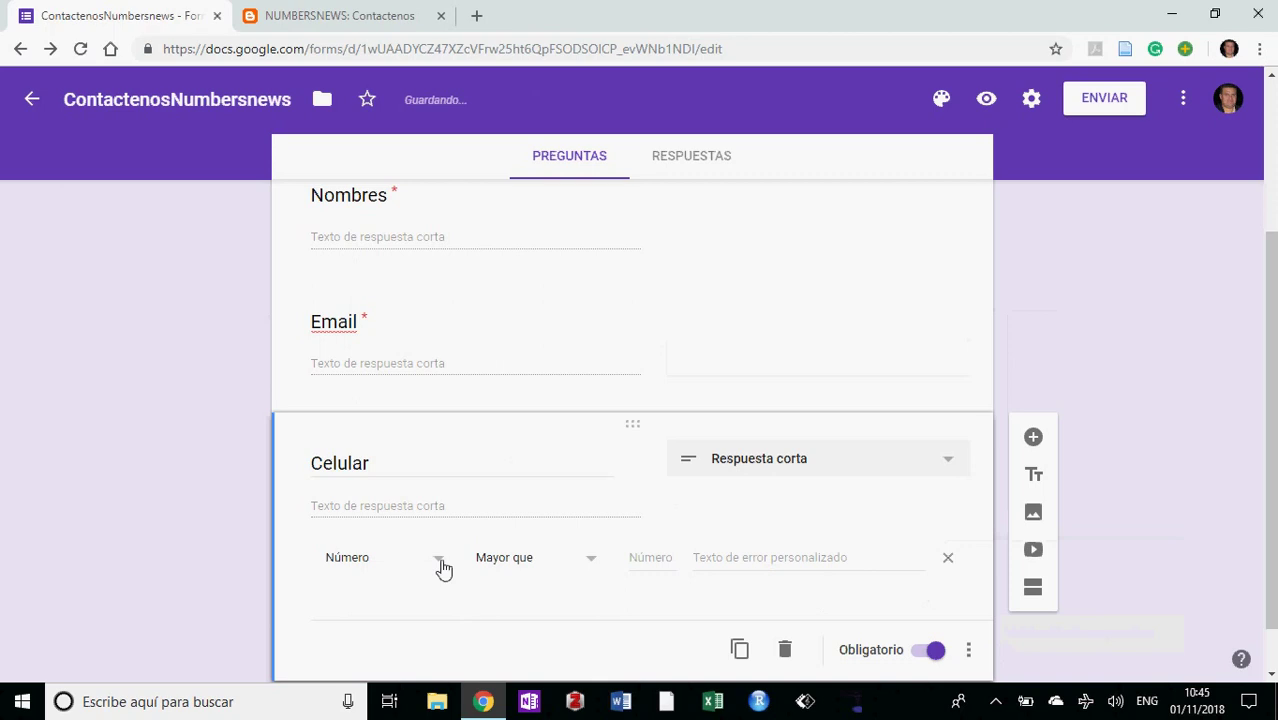
{"action": "left_click", "coordinate": [584, 575]}
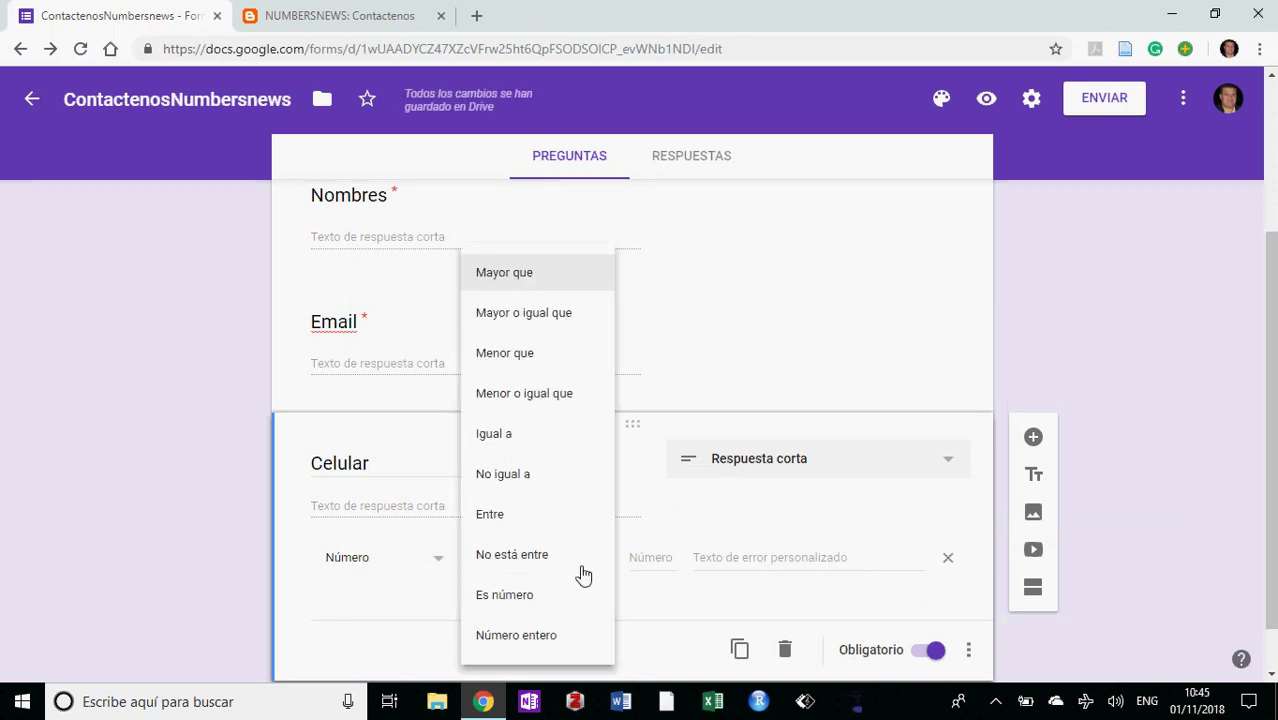
{"action": "left_click", "coordinate": [549, 595]}
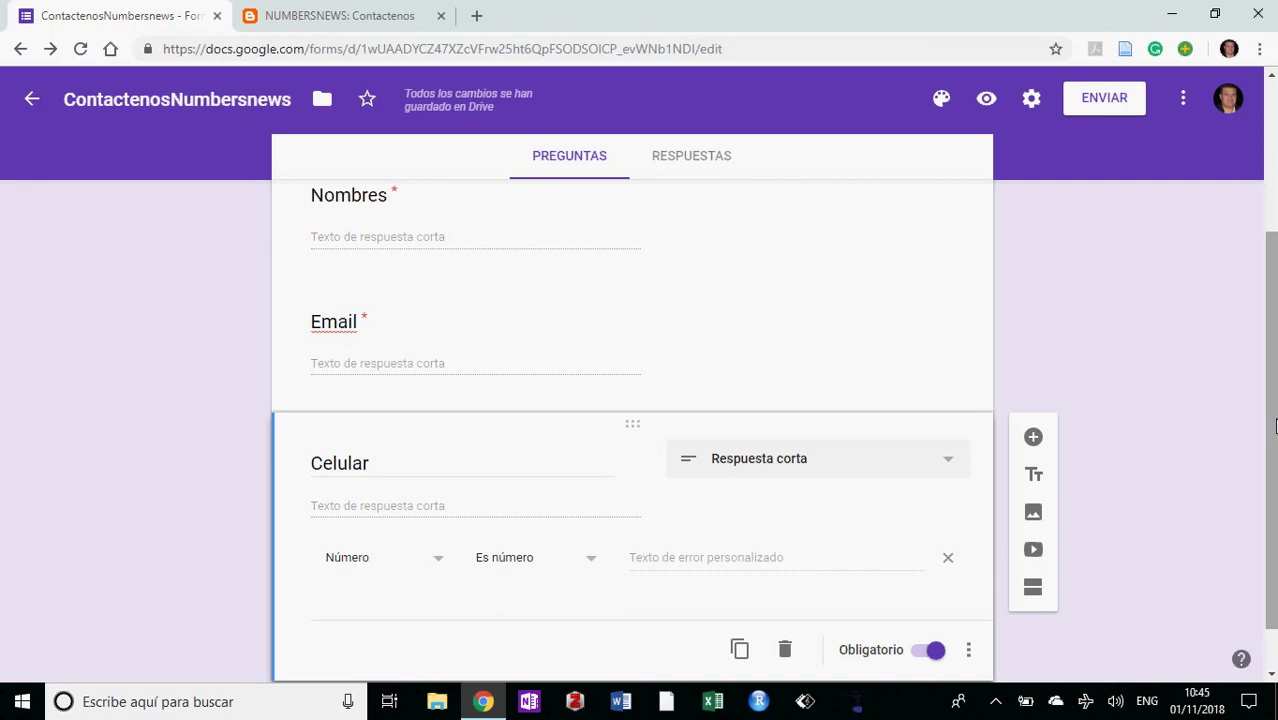
Add a mandatory question titled "País" below Celular, correcting the accent in its title.
{"action": "left_click_drag", "start_coordinate": [1273, 421], "coordinate": [1272, 485]}
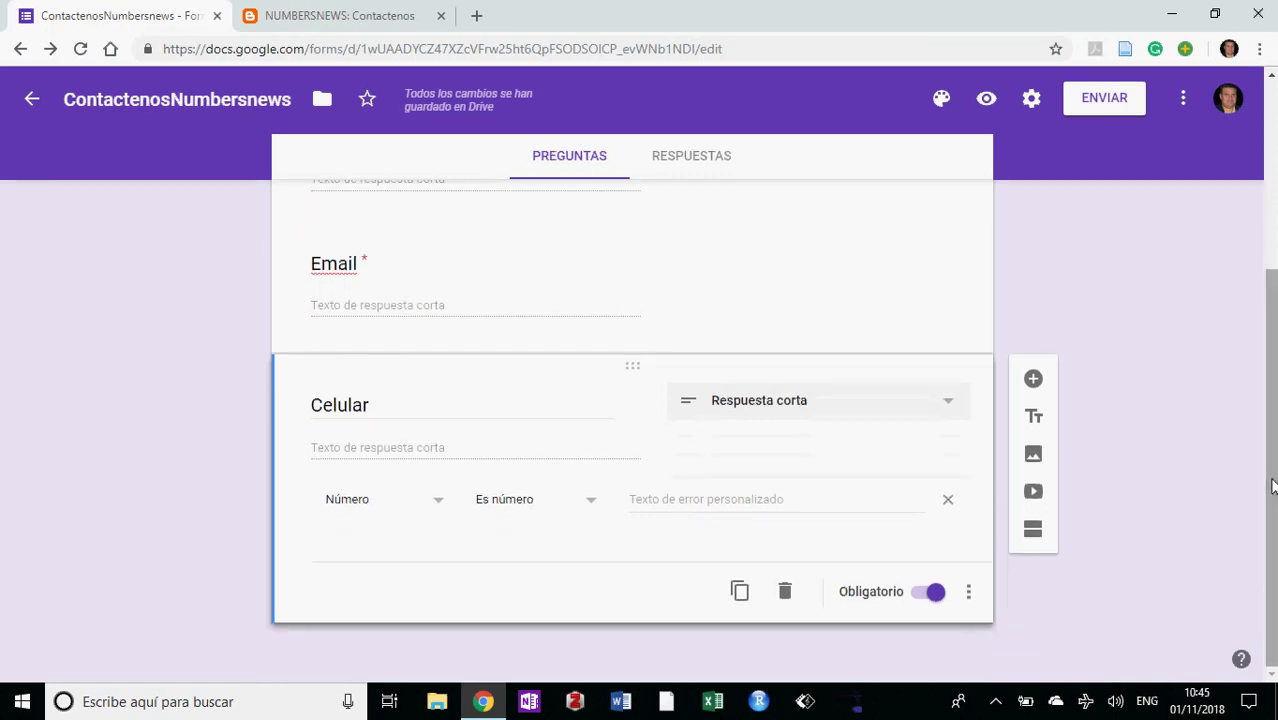
{"action": "left_click", "coordinate": [1036, 380]}
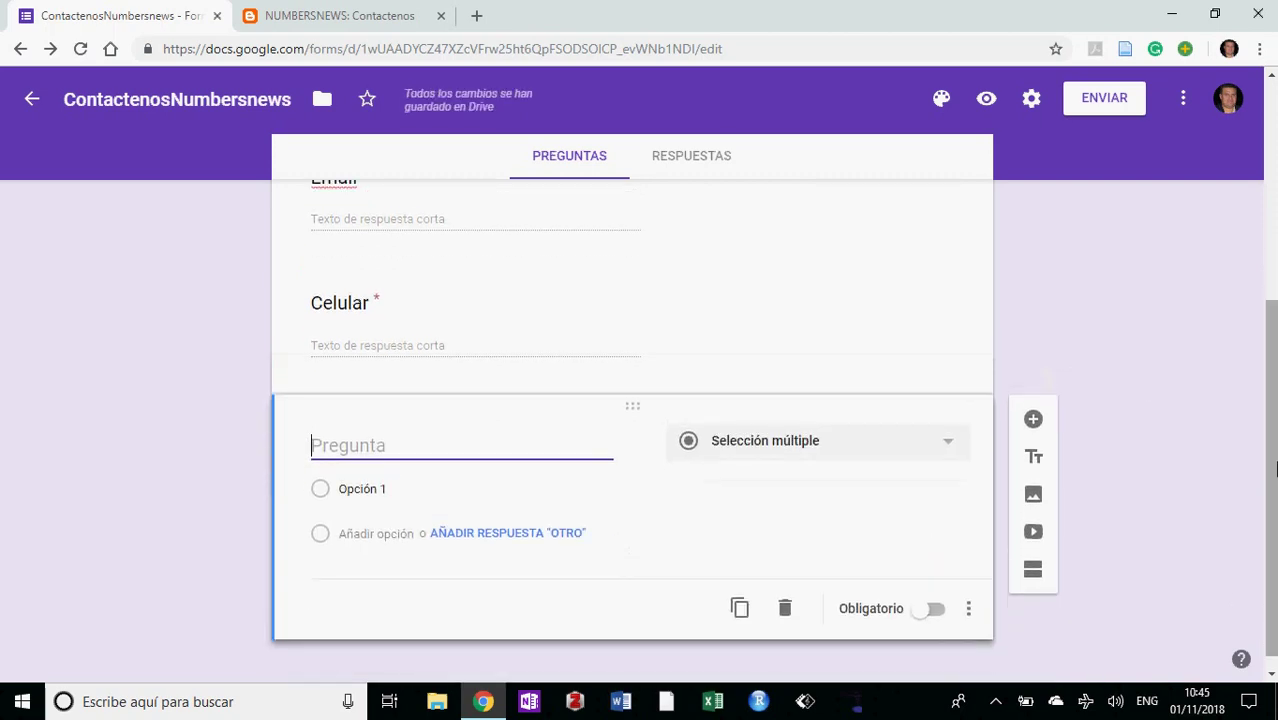
{"action": "type", "text": "Pais"}
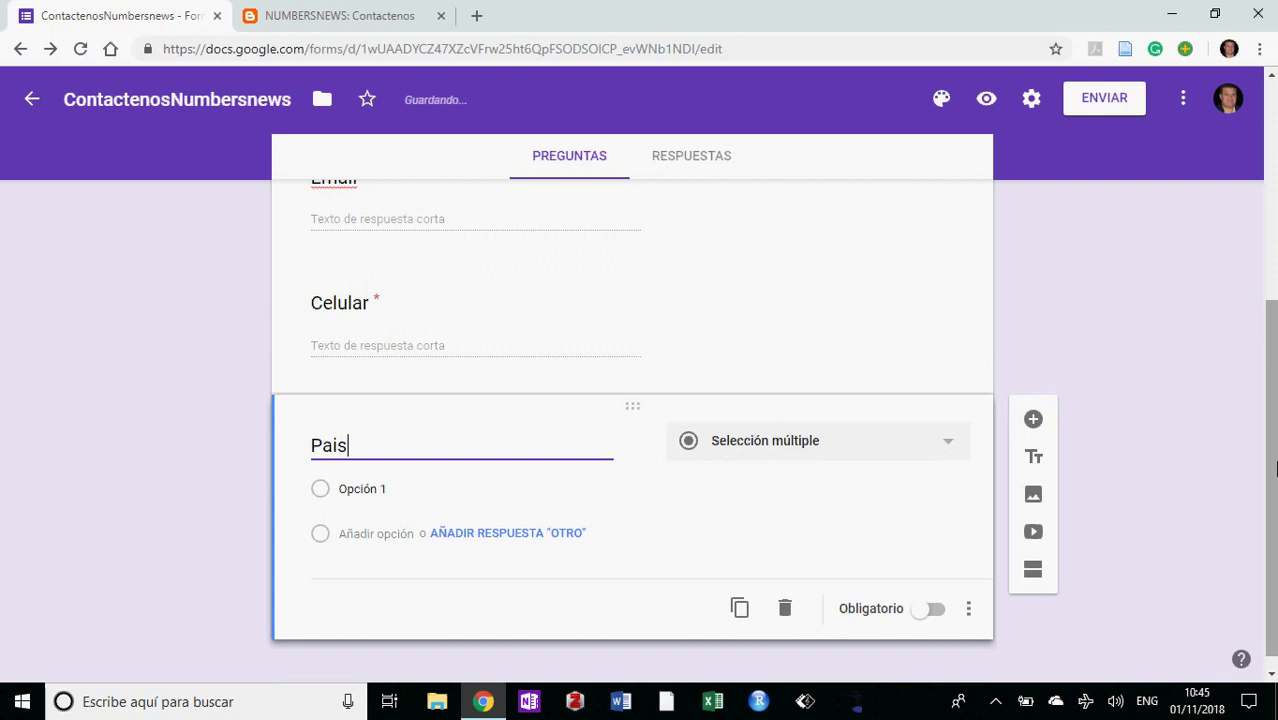
{"action": "right_click", "coordinate": [334, 464]}
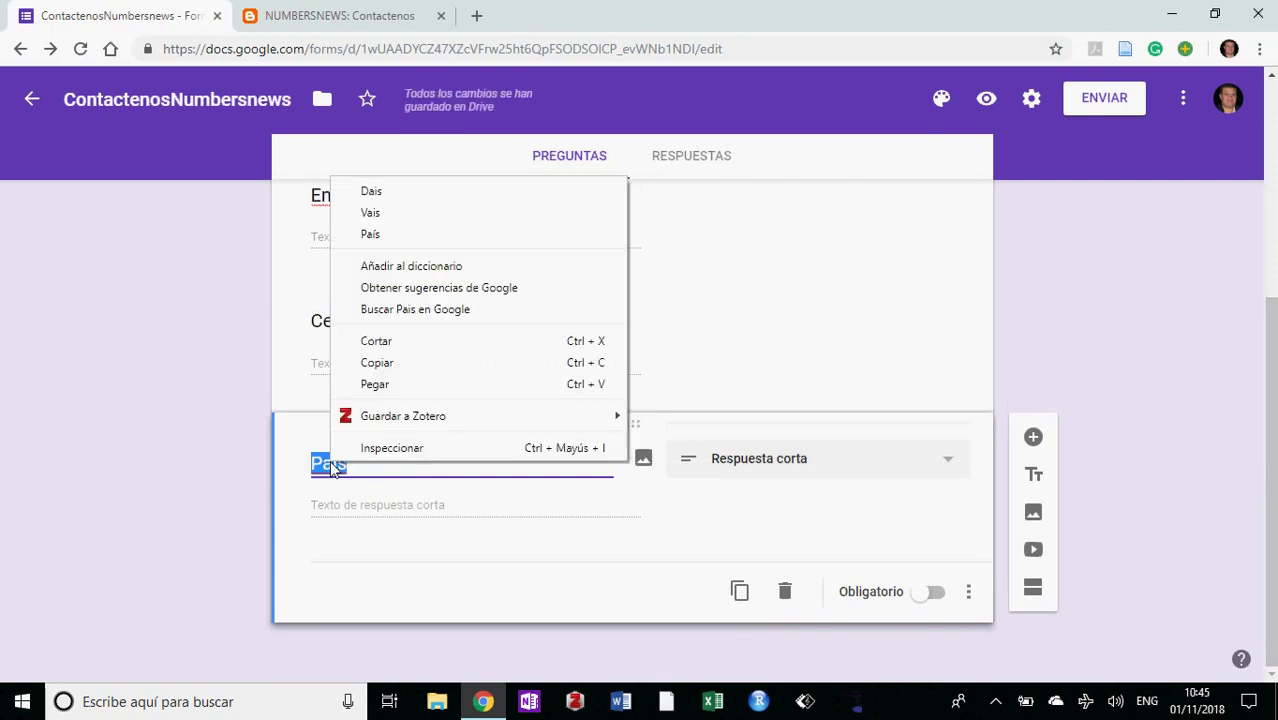
{"action": "left_click", "coordinate": [384, 238]}
{"action": "left_click", "coordinate": [932, 598]}
Add response validation to the País question with the rule type Texto.
{"action": "left_click", "coordinate": [968, 592]}
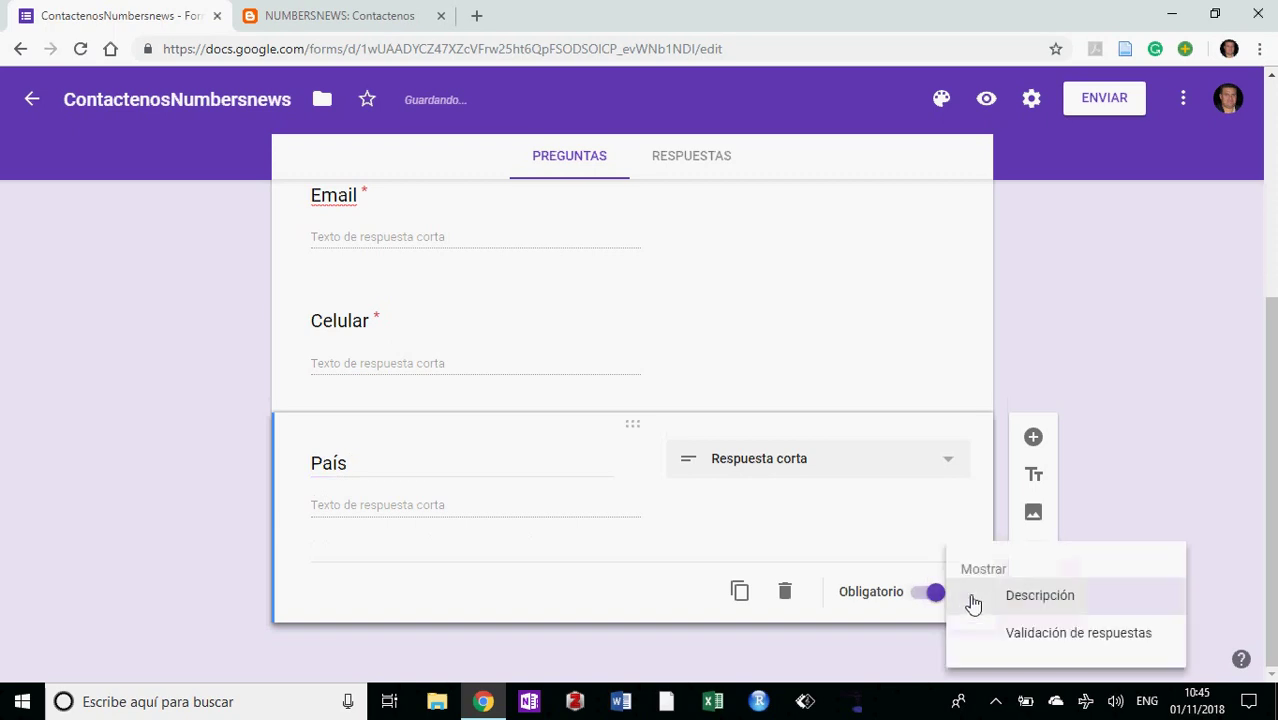
{"action": "left_click", "coordinate": [1021, 630]}
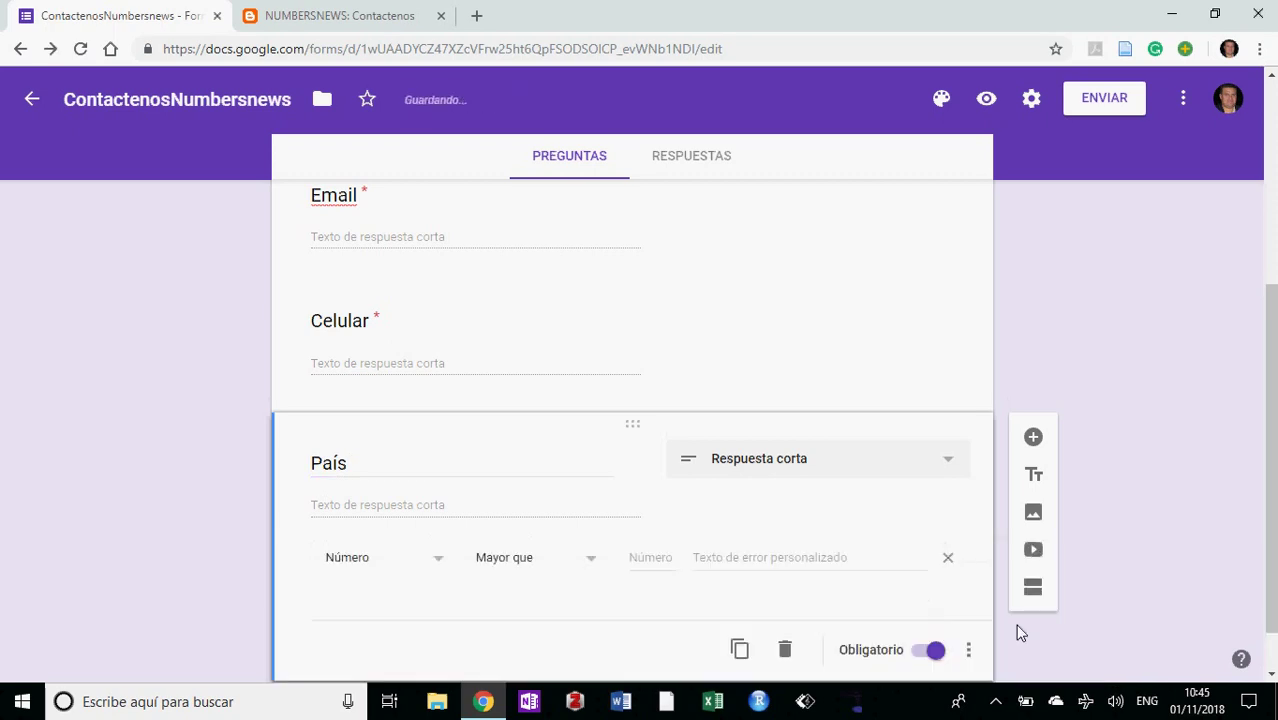
{"action": "left_click", "coordinate": [385, 560]}
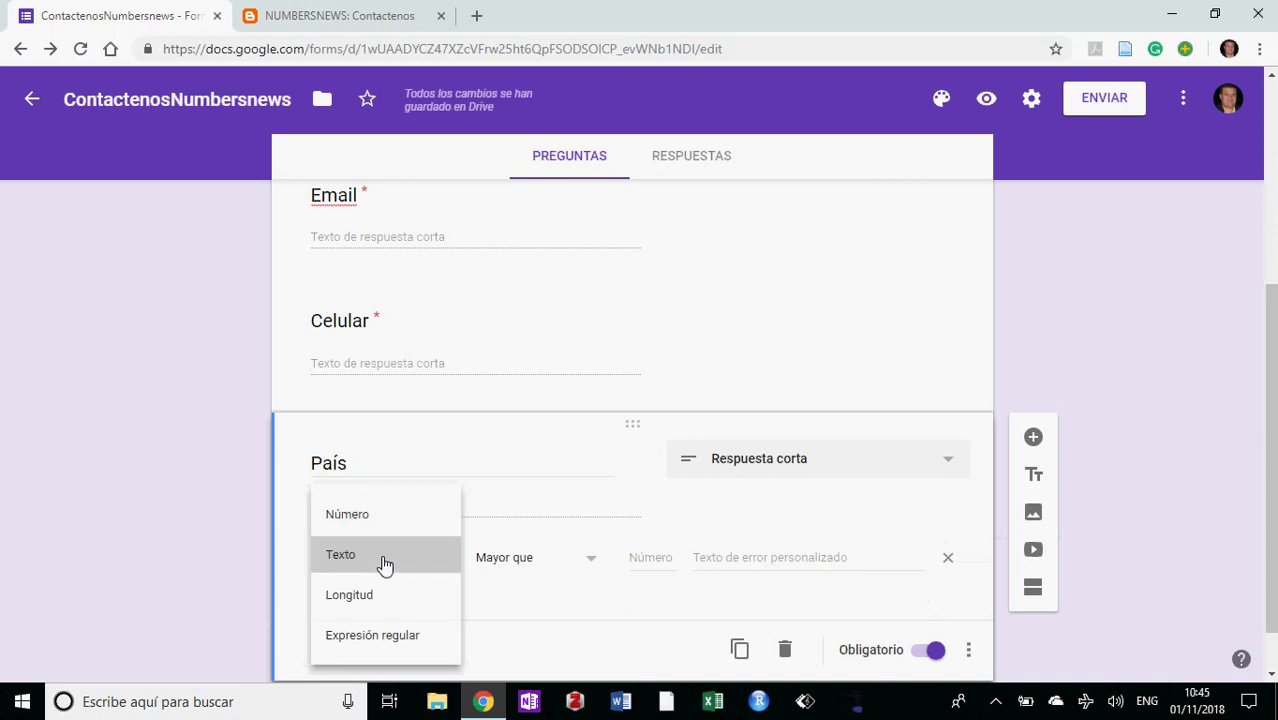
{"action": "left_click", "coordinate": [385, 564]}
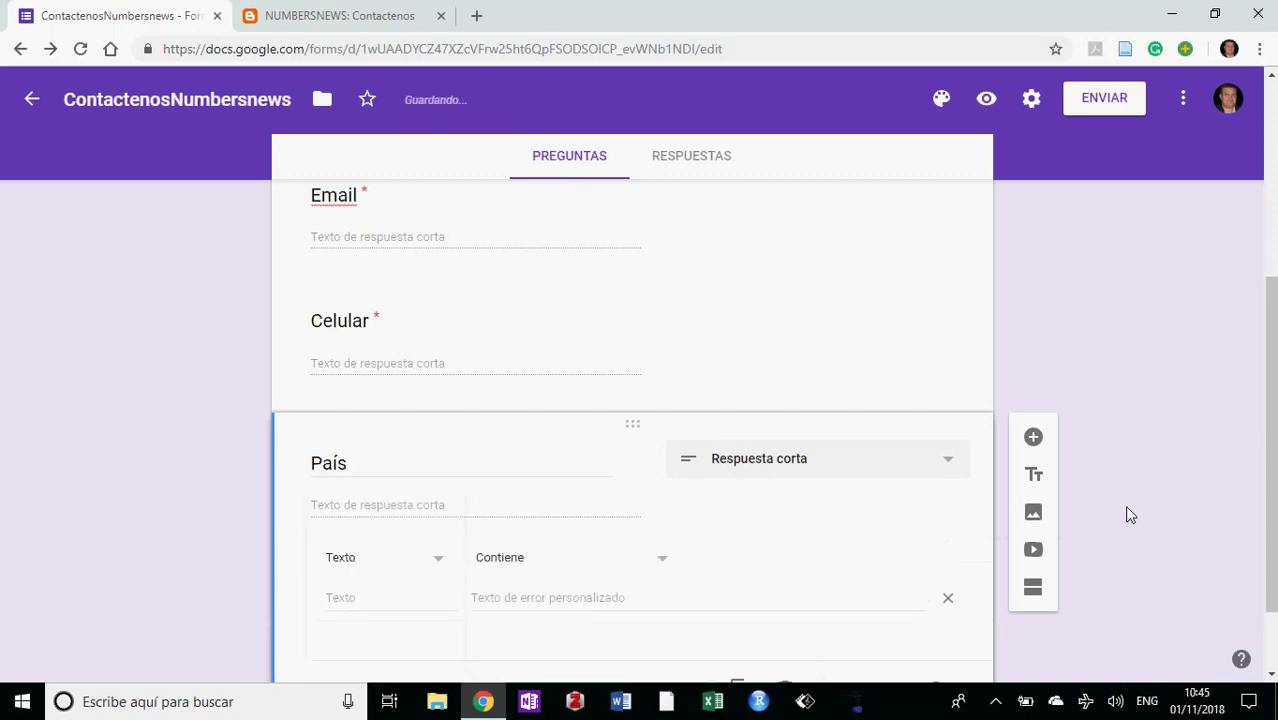
{"action": "scroll", "coordinate": [1270, 495], "scroll_direction": "down", "scroll_amount": 1}
Preview the contact form and look over its heading and the Nombres, Email, Celular and País fields.
{"action": "left_click_drag", "start_coordinate": [1270, 495], "coordinate": [1272, 205]}
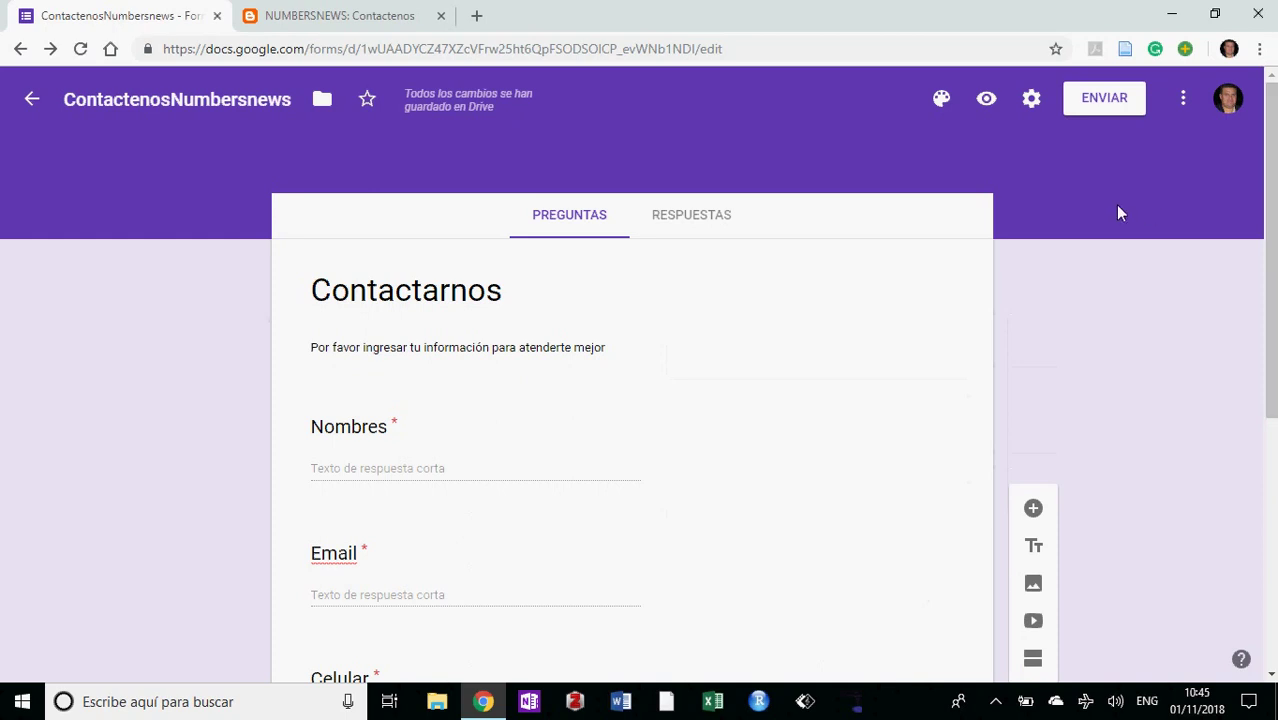
{"action": "left_click", "coordinate": [986, 98]}
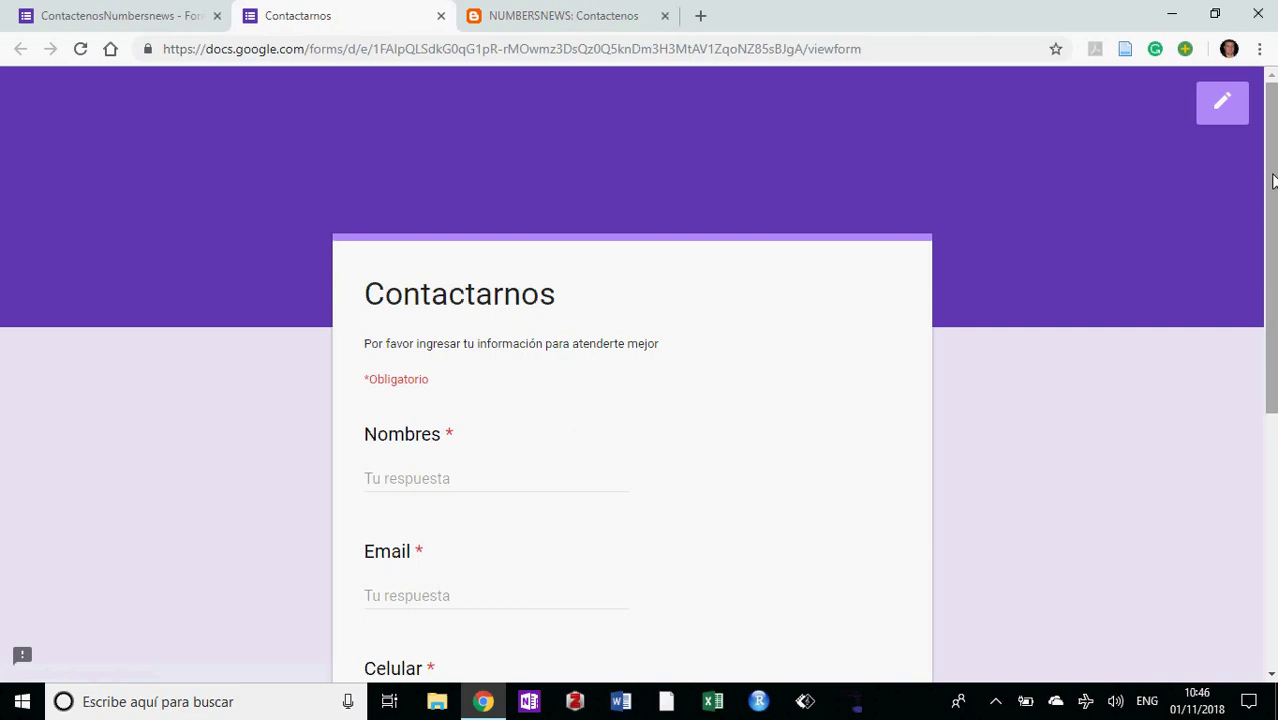
{"action": "left_click_drag", "start_coordinate": [1272, 180], "coordinate": [1274, 303]}
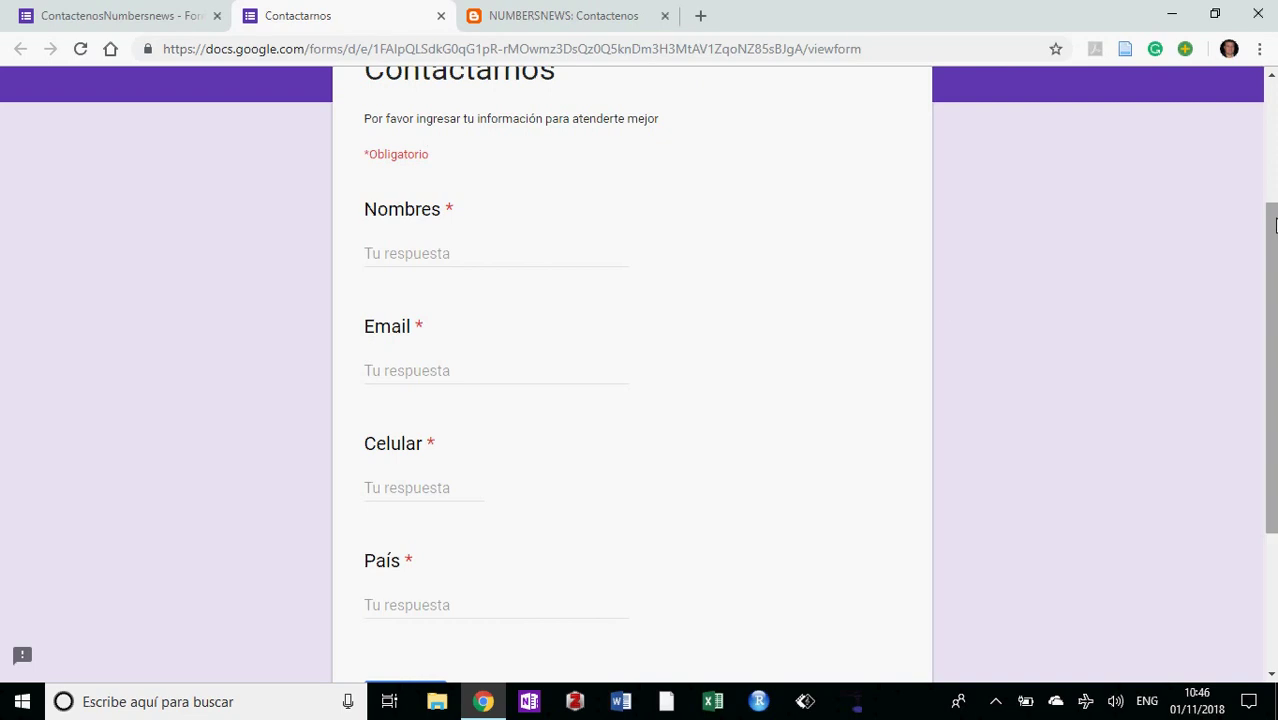
{"action": "left_click_drag", "start_coordinate": [1274, 225], "coordinate": [1274, 155]}
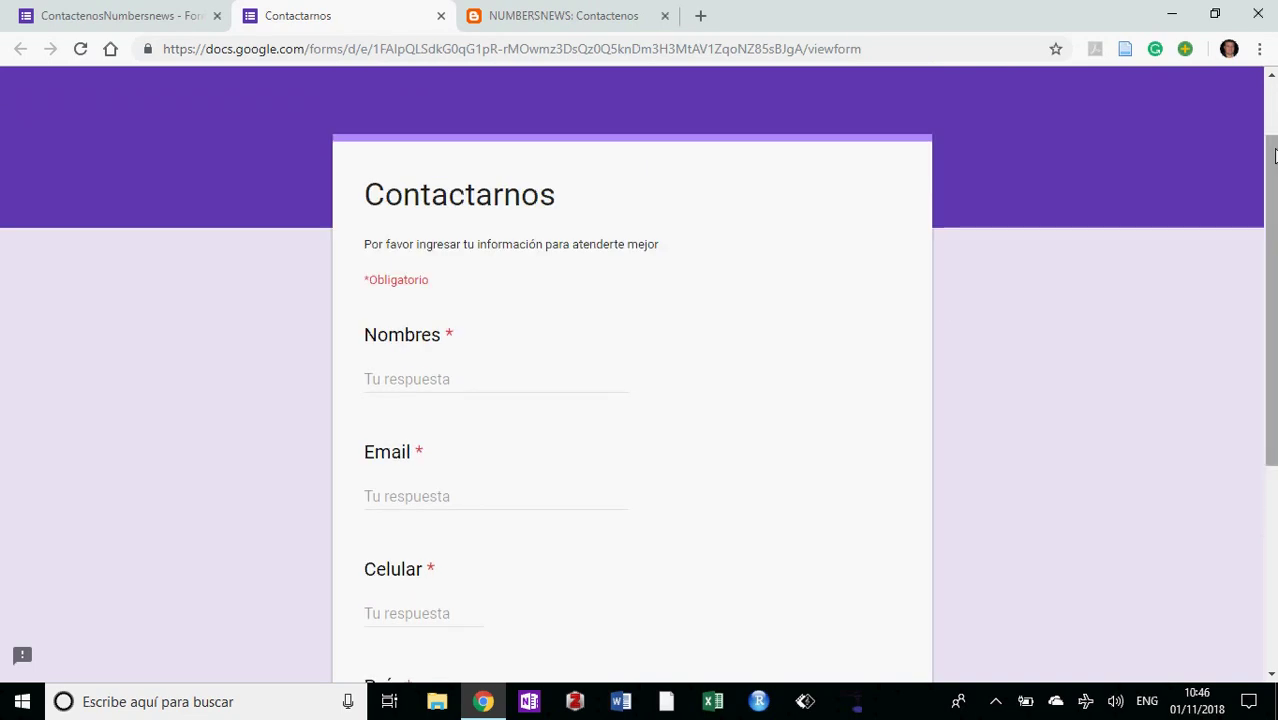
Return to the form editor and copy the form's HTML embed code from its sending options.
{"action": "left_click", "coordinate": [140, 12]}
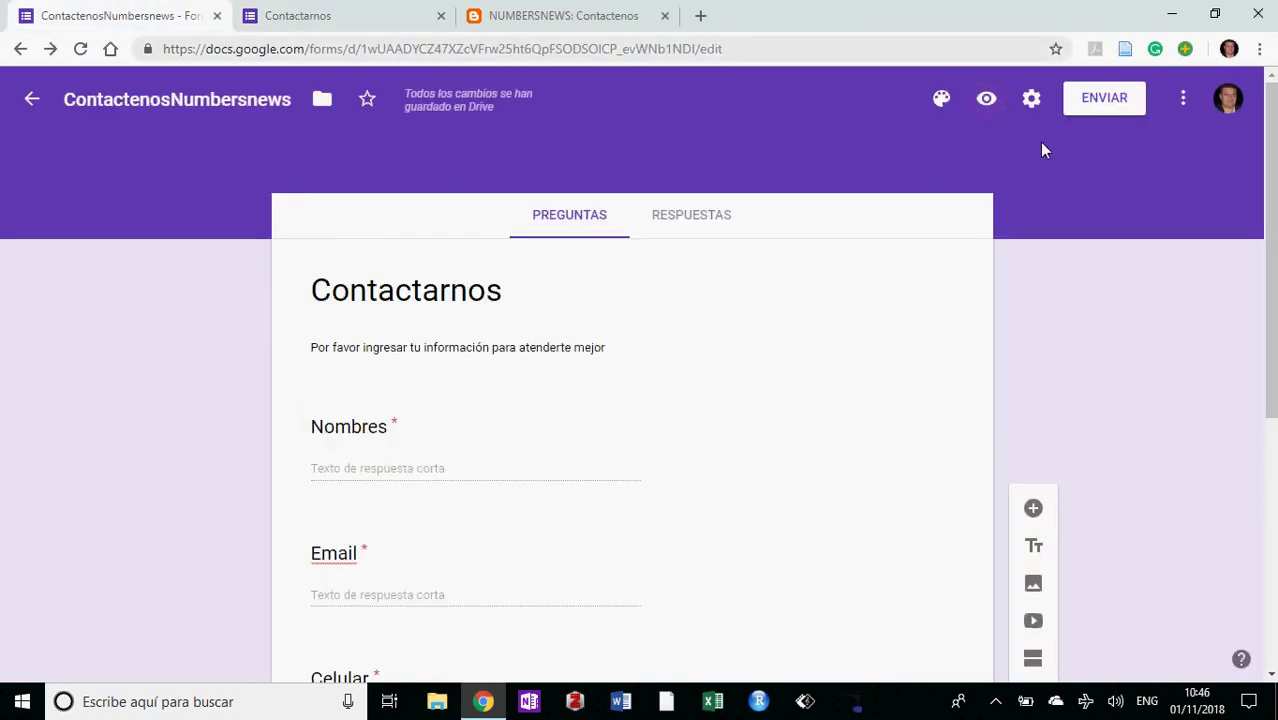
{"action": "left_click", "coordinate": [1099, 104]}
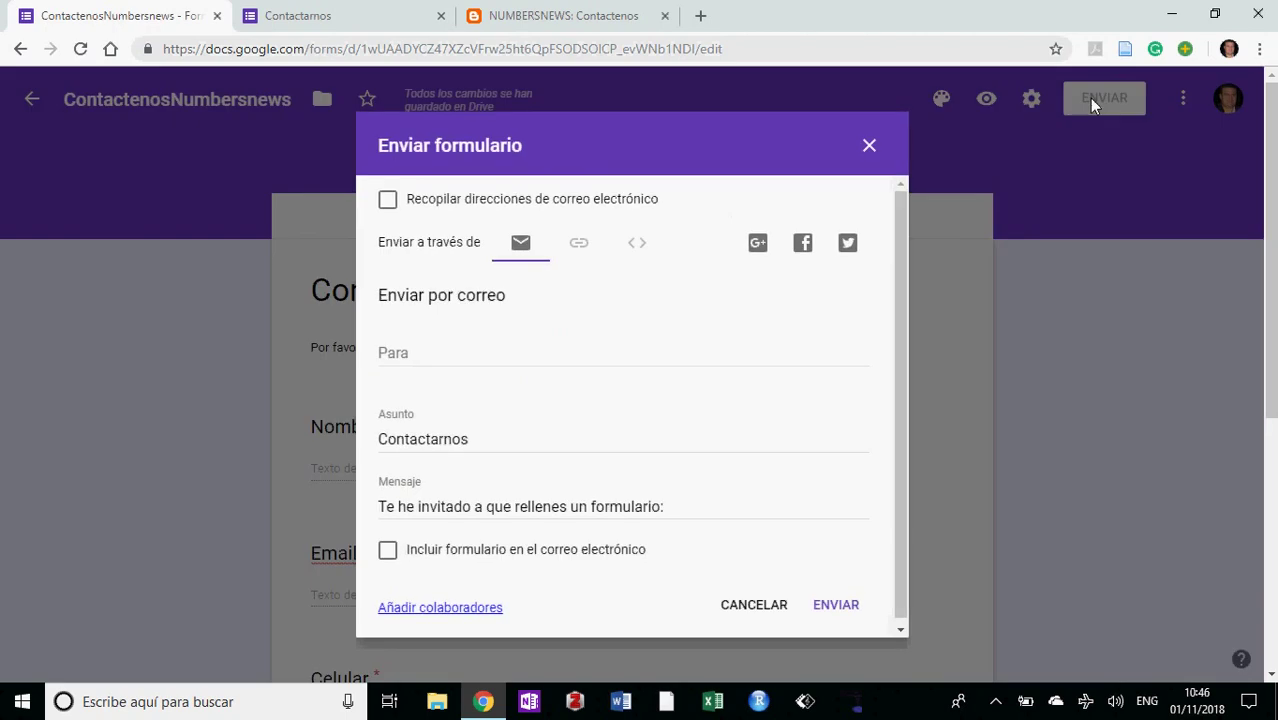
{"action": "left_click", "coordinate": [590, 262]}
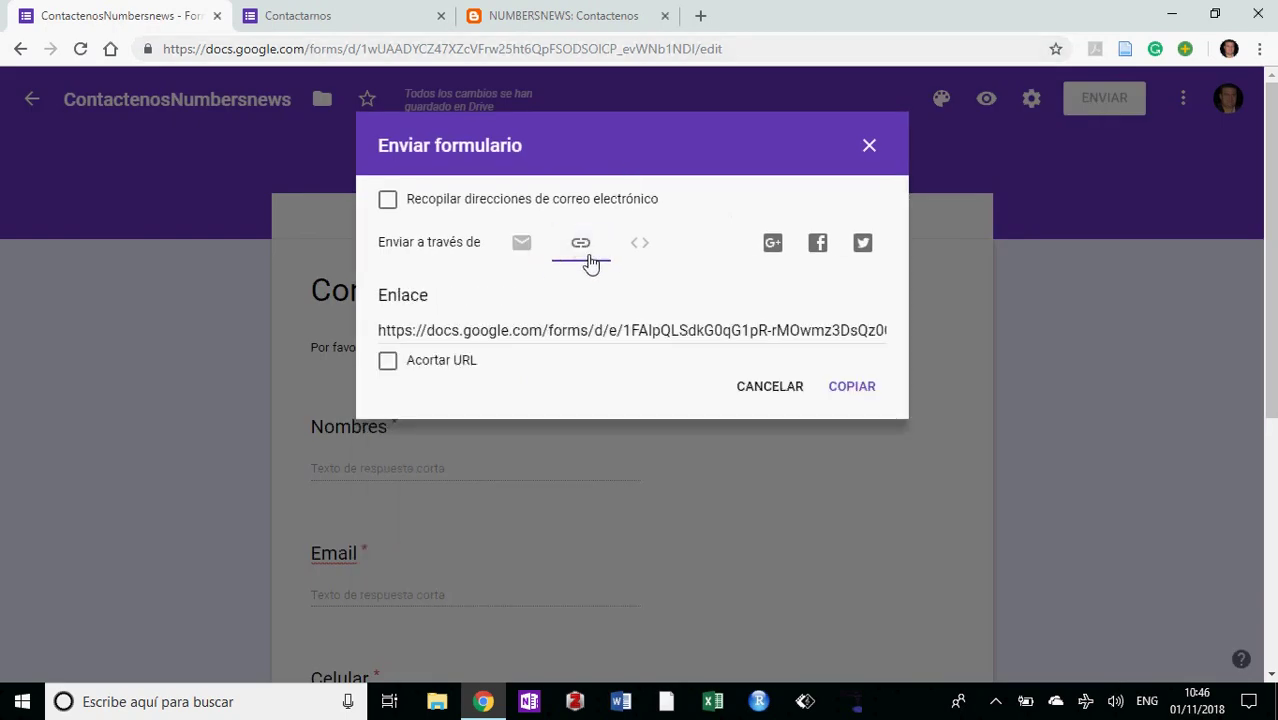
{"action": "left_click", "coordinate": [645, 257]}
{"action": "left_click", "coordinate": [614, 332]}
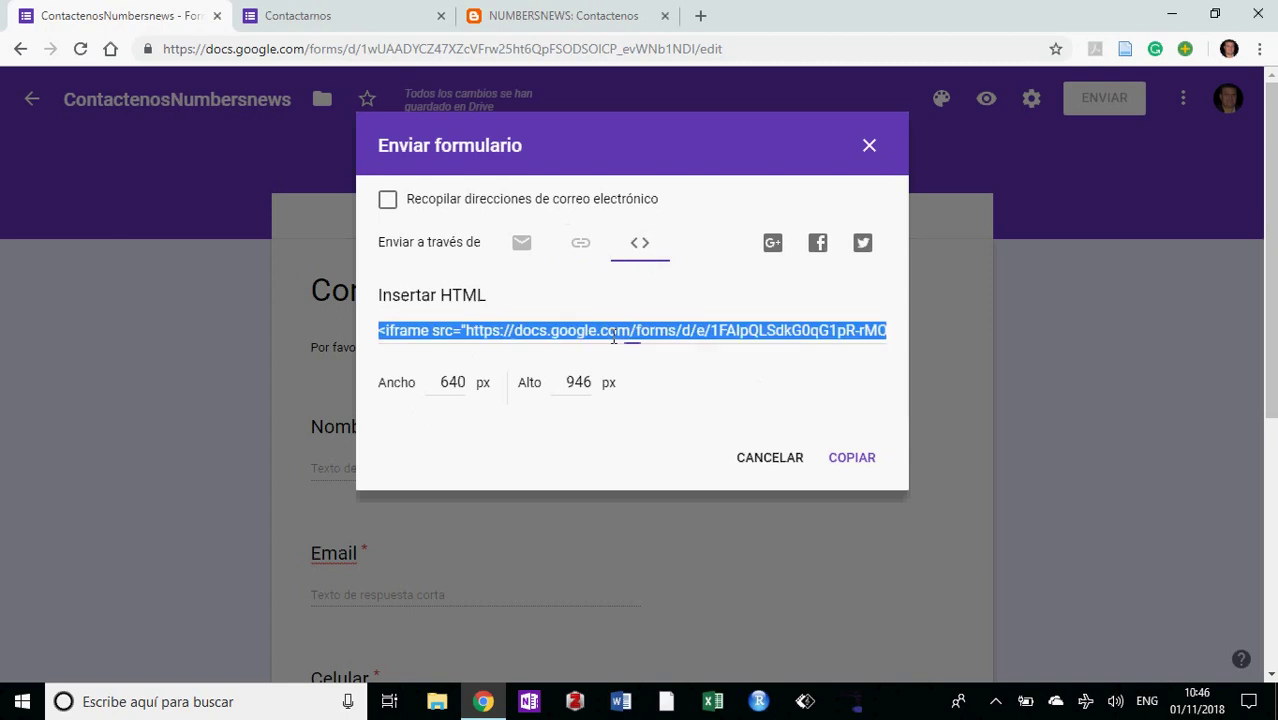
{"action": "left_click", "coordinate": [852, 460]}
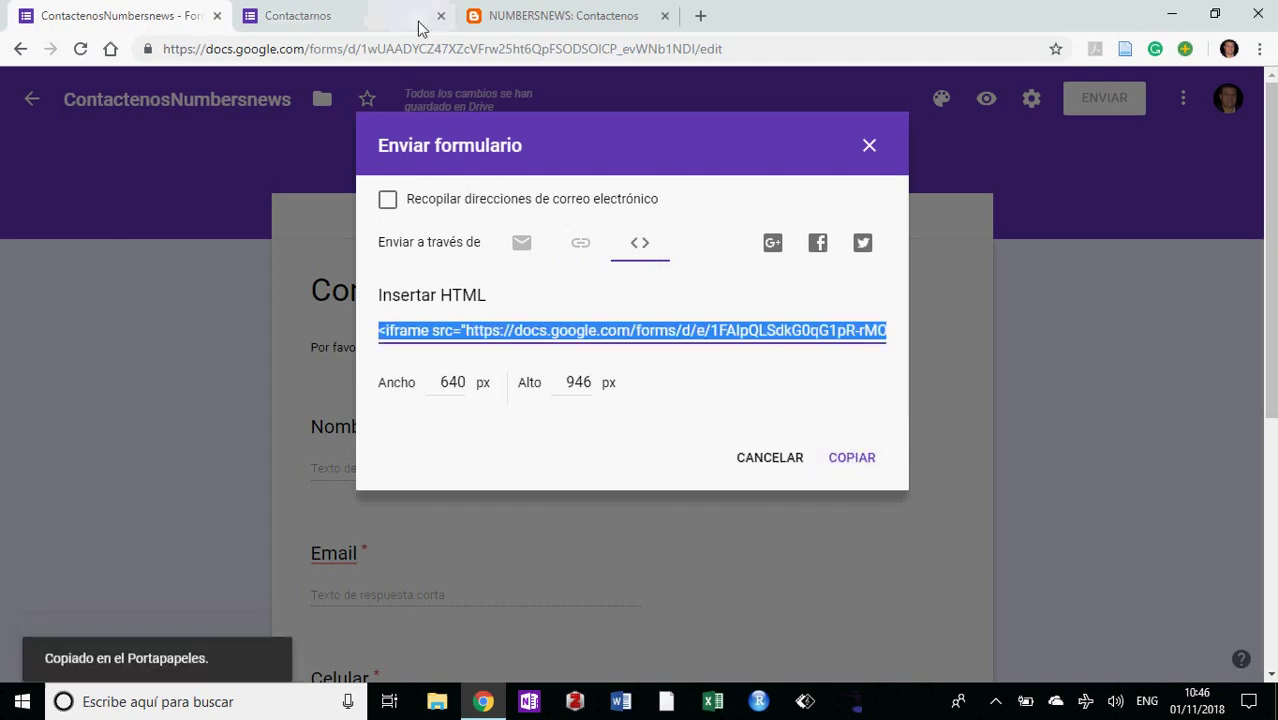
{"action": "left_click", "coordinate": [336, 12]}
{"action": "left_click", "coordinate": [195, 13]}
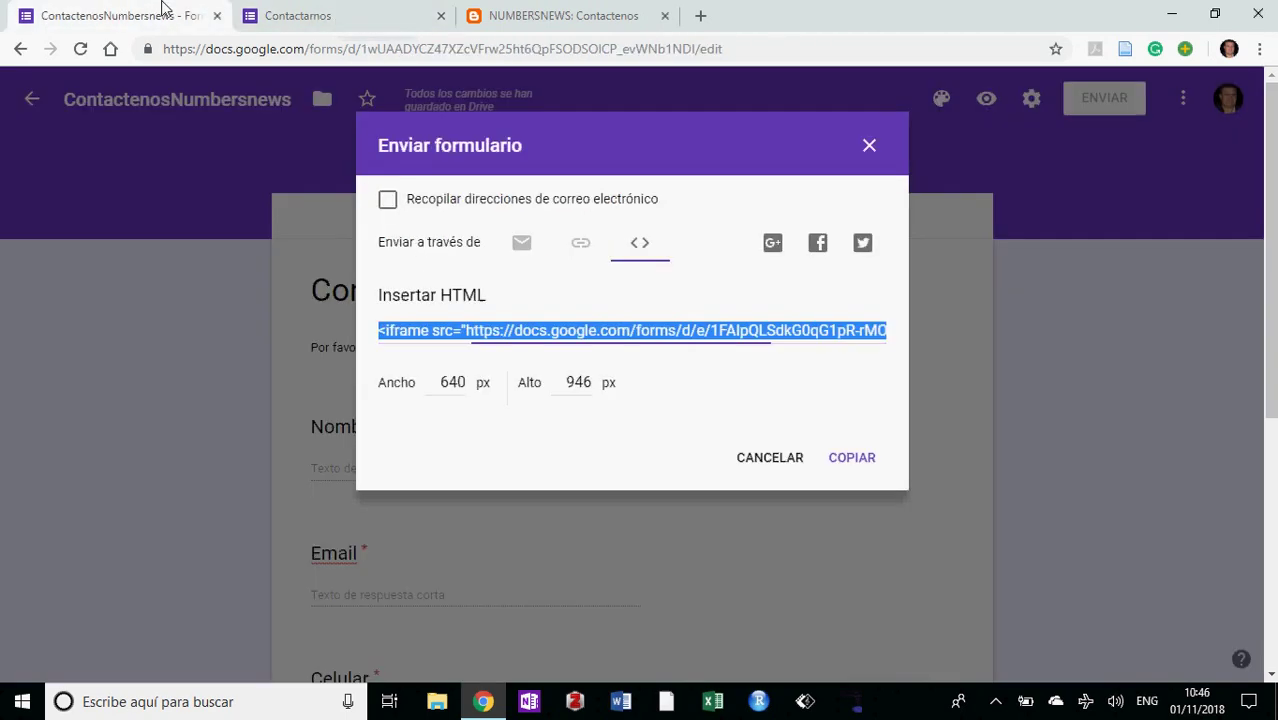
Load the NUMBERSNEWS blog in a new browser tab and open its Contactenos page for editing in Blogger.
{"action": "left_click", "coordinate": [701, 17]}
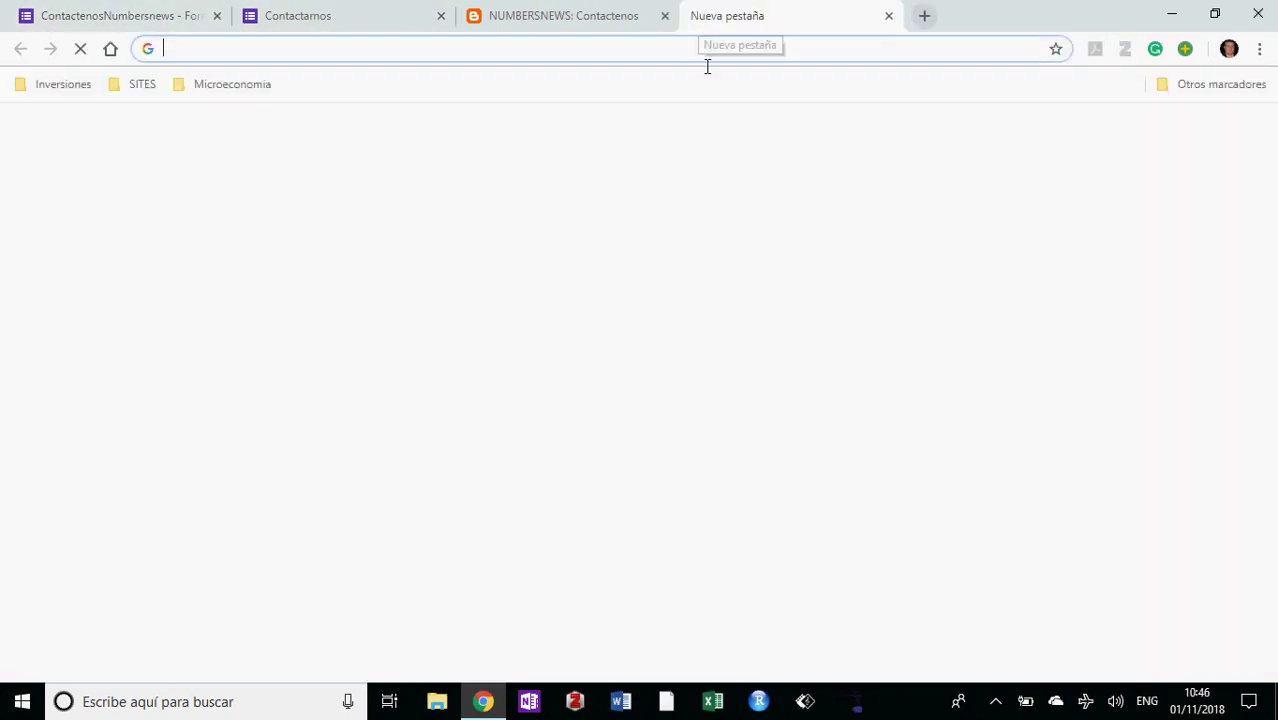
{"action": "type", "text": "riccontrer.blogspot.com"}
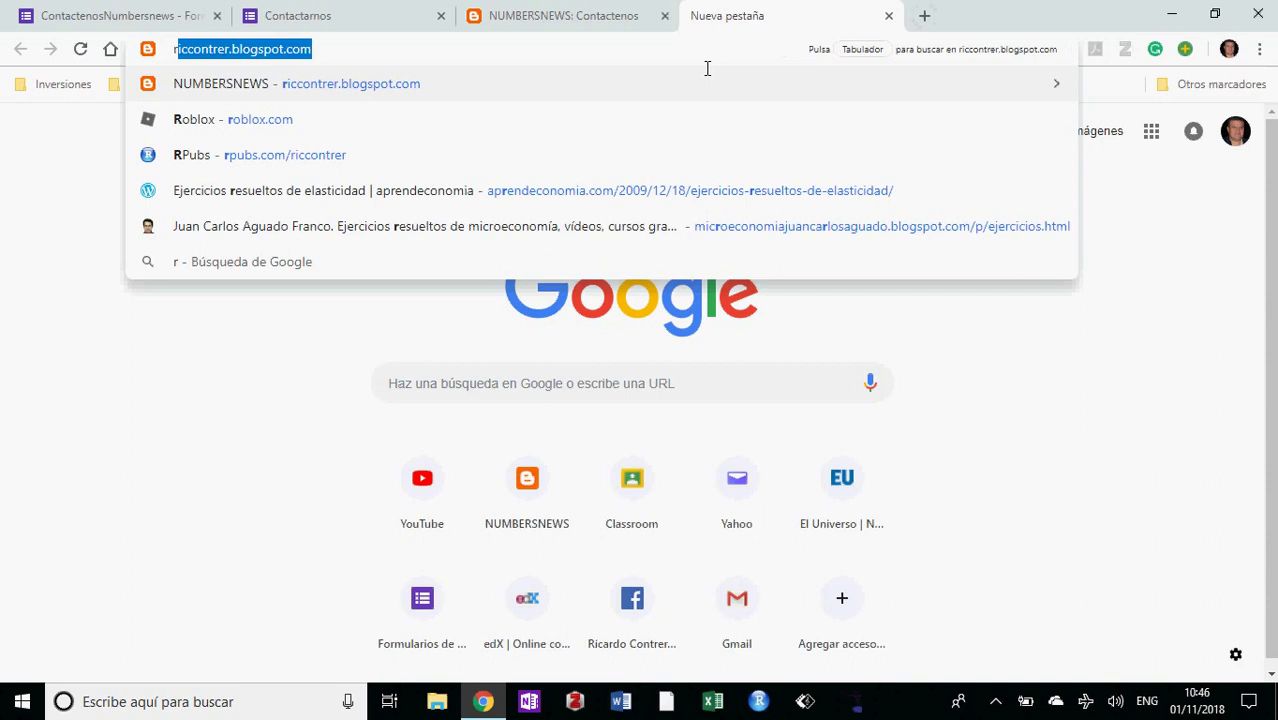
{"action": "key", "text": "Return"}
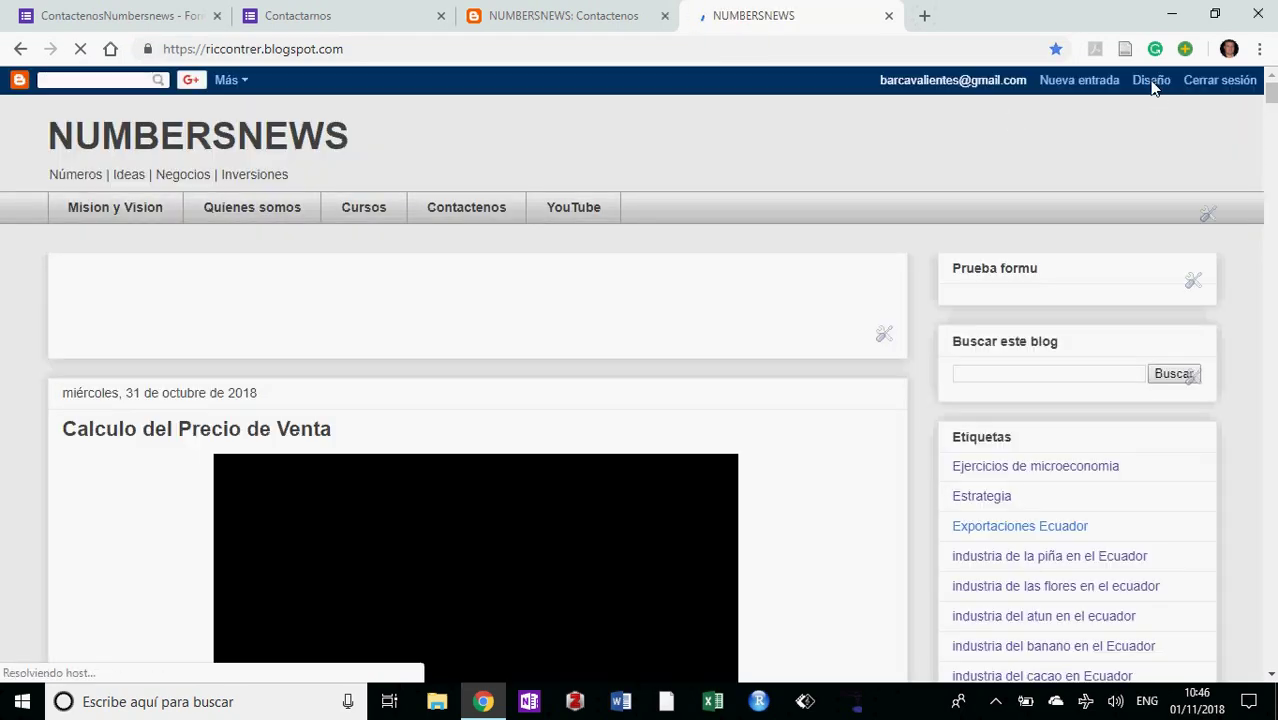
{"action": "left_click", "coordinate": [1152, 86]}
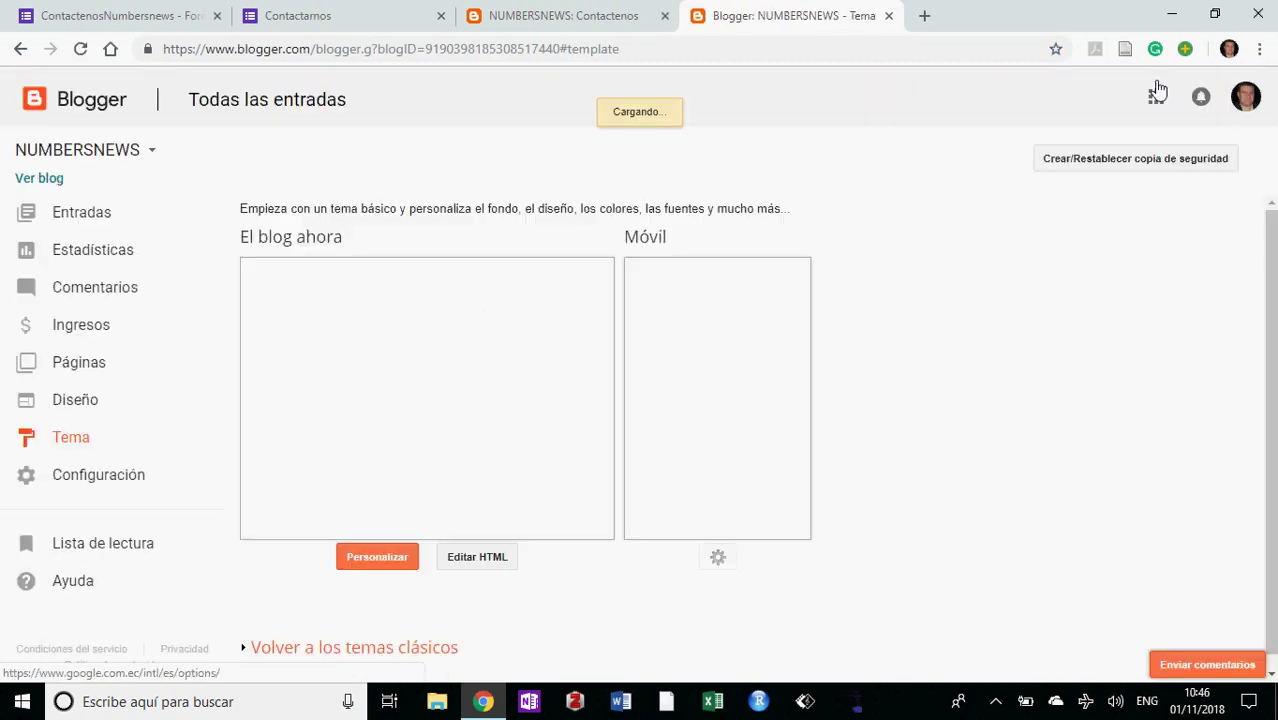
{"action": "left_click", "coordinate": [88, 364]}
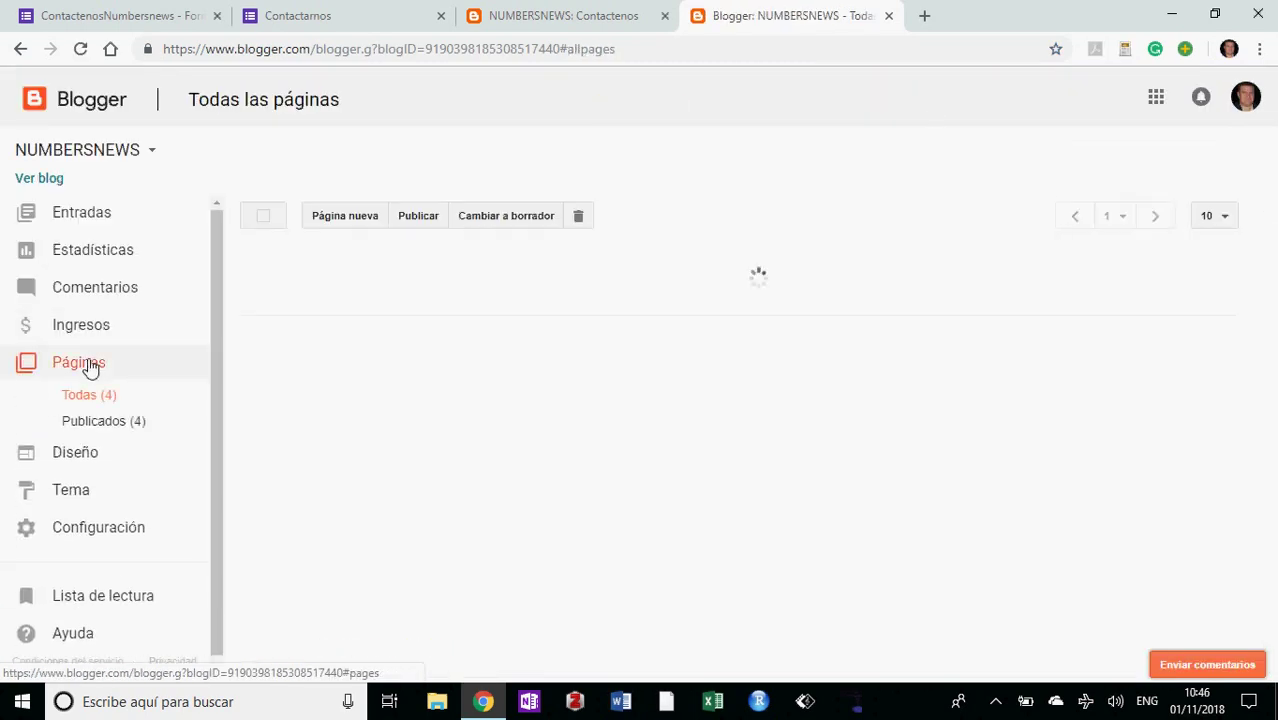
{"action": "mouse_move", "coordinate": [308, 277]}
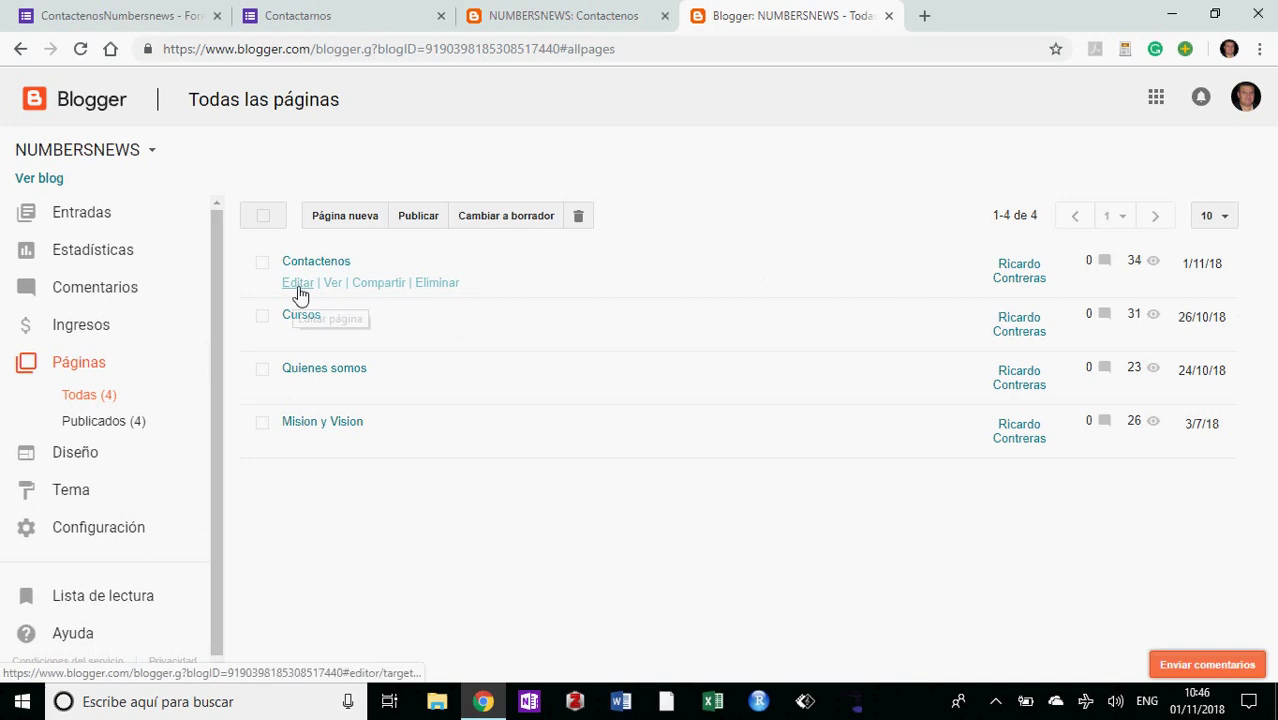
{"action": "left_click", "coordinate": [298, 284]}
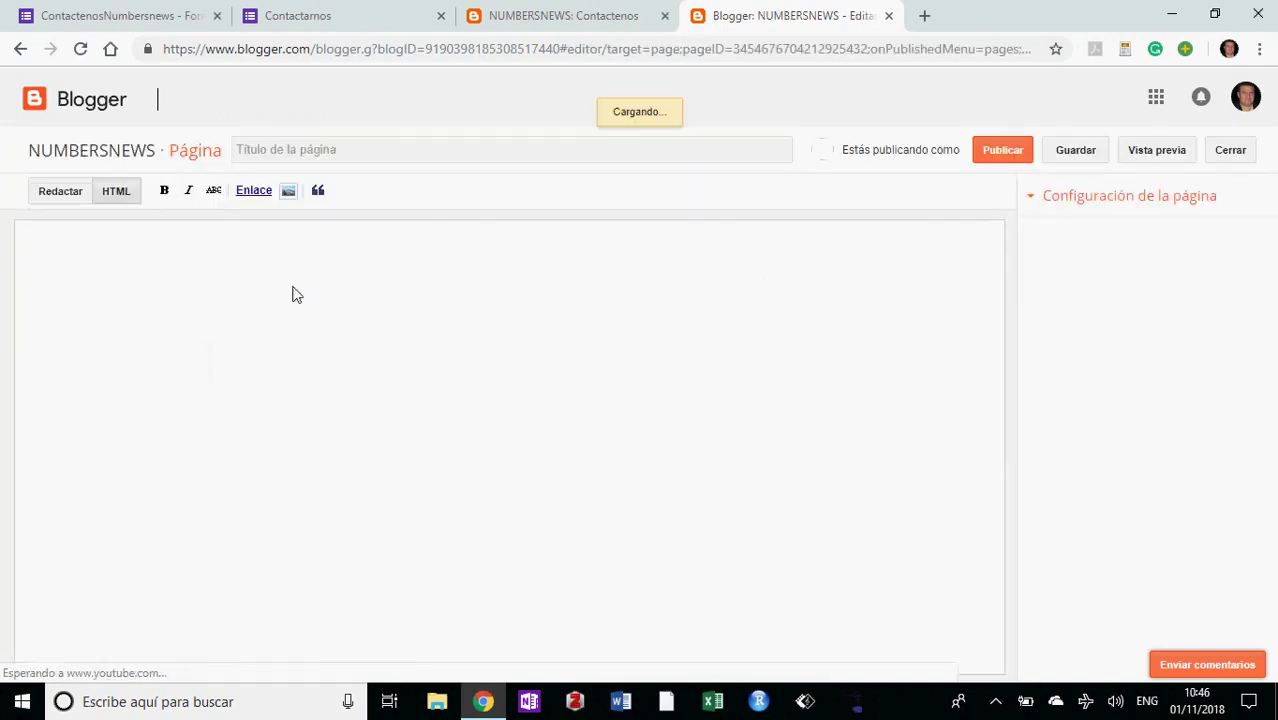
Paste the form's iframe embed code into the HTML of the Contactenos page and update the page.
{"action": "left_click", "coordinate": [154, 248]}
{"action": "type", "text": "<iframe src=\"https://docs.google.com/forms/d/e/1FAIpQLSdkG0qG1pR-rMOwmz3DsQz0Q5knDm3H3MtAV1ZqoNZ85sBJgA/viewform?embedded=true\" width=\"640\" height=\"946\" frameborder=\"0\" marginheight=\"0\" marginwidth=\"0\">Cargando...</iframe>"}
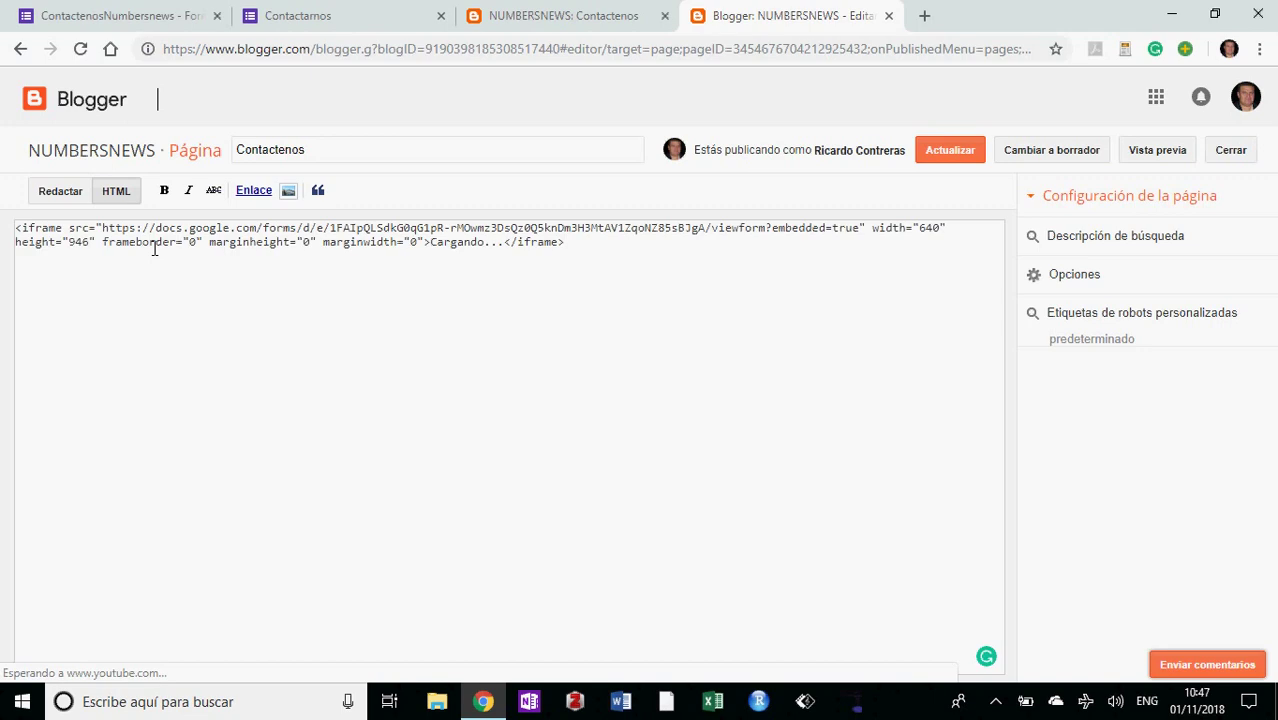
{"action": "left_click", "coordinate": [944, 154]}
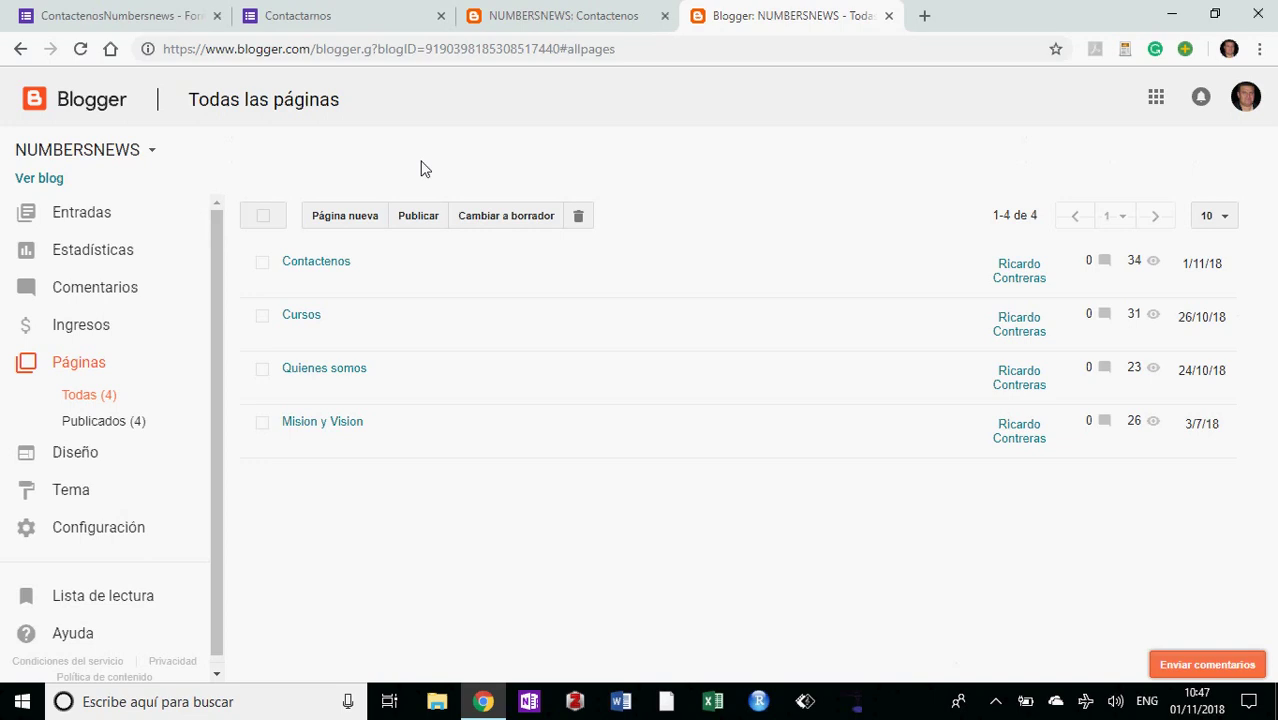
Reload the published Contactenos page of the blog and check the embedded form.
{"action": "left_click", "coordinate": [507, 10]}
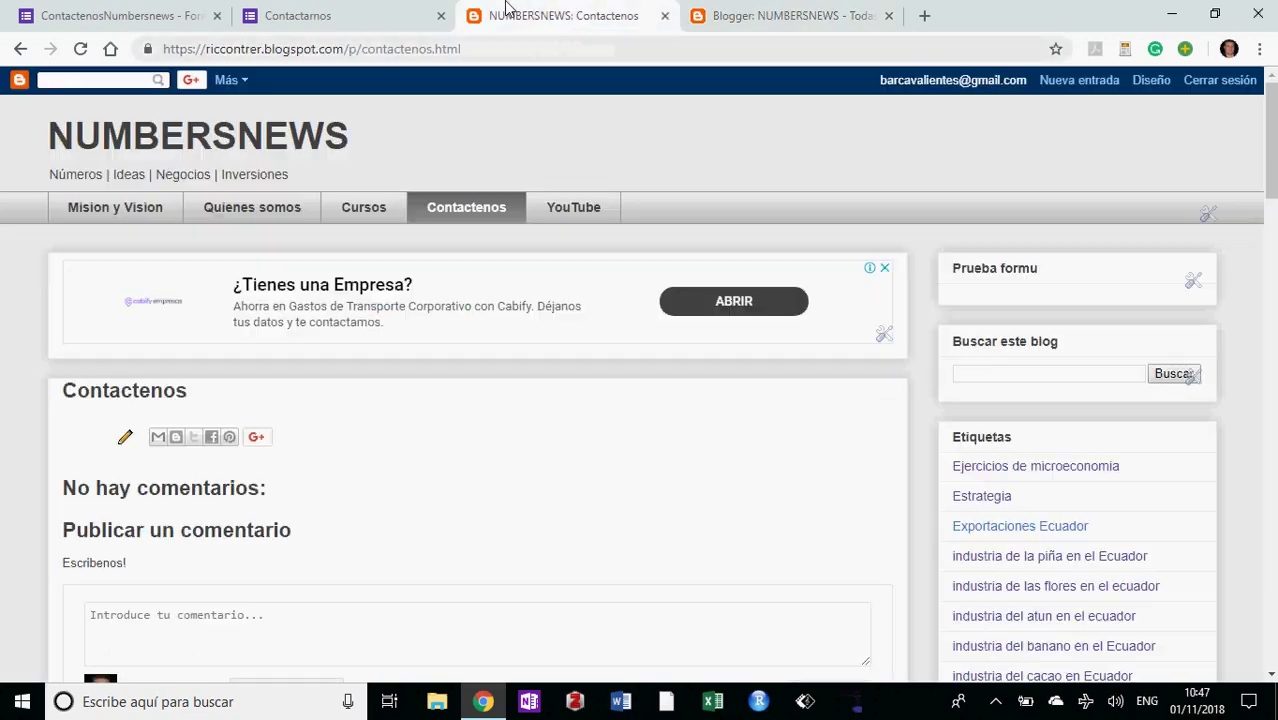
{"action": "left_click", "coordinate": [489, 50]}
{"action": "key", "text": "Return"}
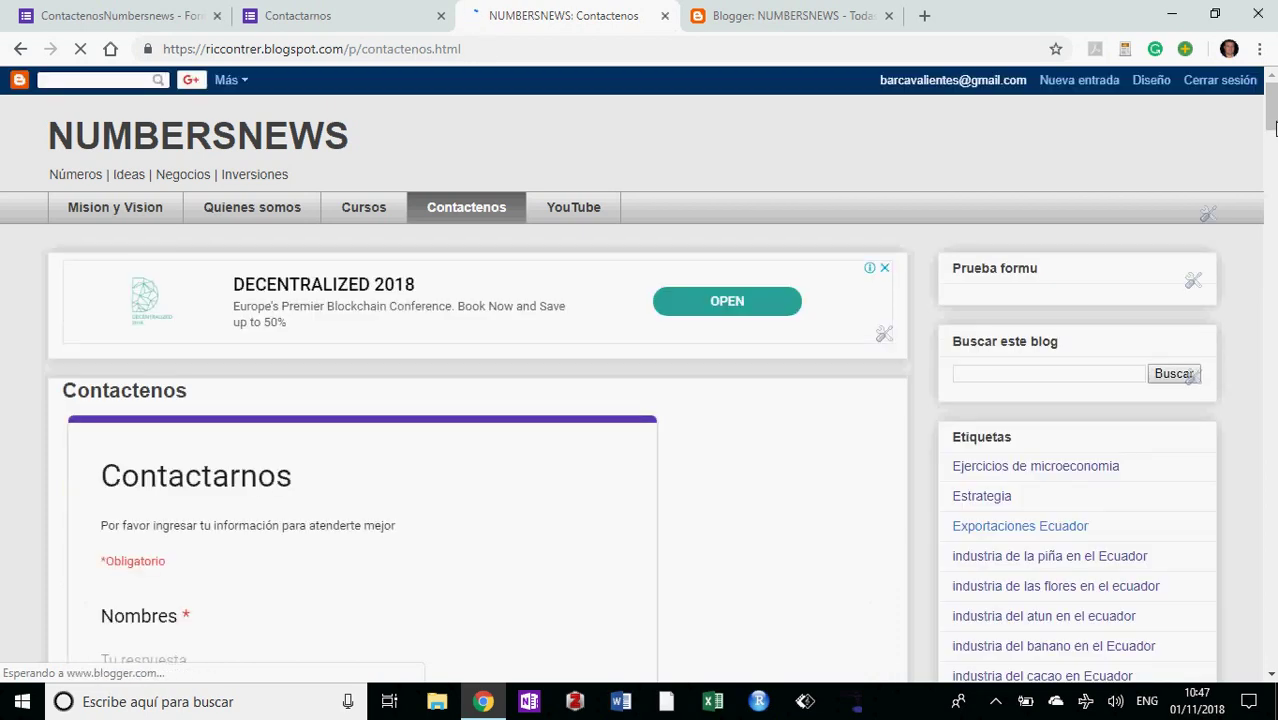
{"action": "mouse_move", "coordinate": [1273, 108]}
{"action": "left_mouse_down"}
{"action": "mouse_move", "coordinate": [1273, 95]}
{"action": "mouse_move", "coordinate": [1273, 182]}
{"action": "mouse_move", "coordinate": [1273, 131]}
{"action": "left_mouse_up"}
Fill in the embedded contact form with the contact's name, email, mobile number and Ecuador as country, and submit it.
{"action": "left_click", "coordinate": [225, 369]}
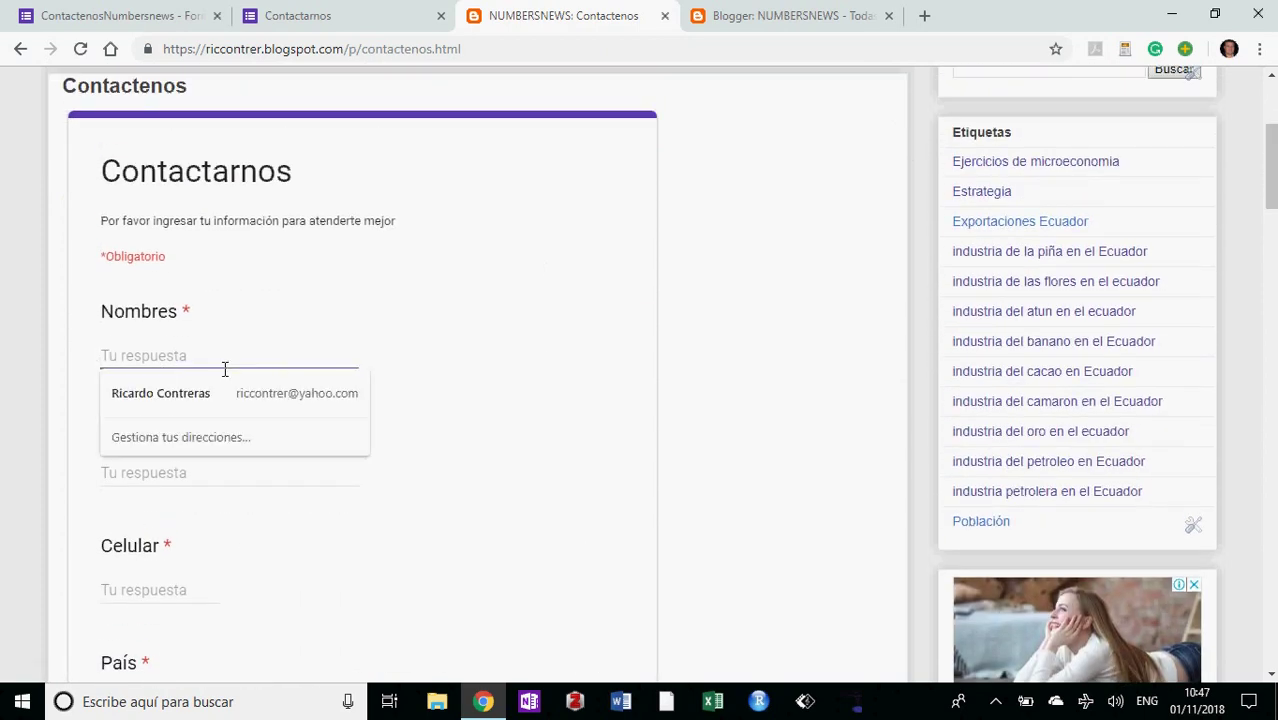
{"action": "left_click", "coordinate": [166, 393]}
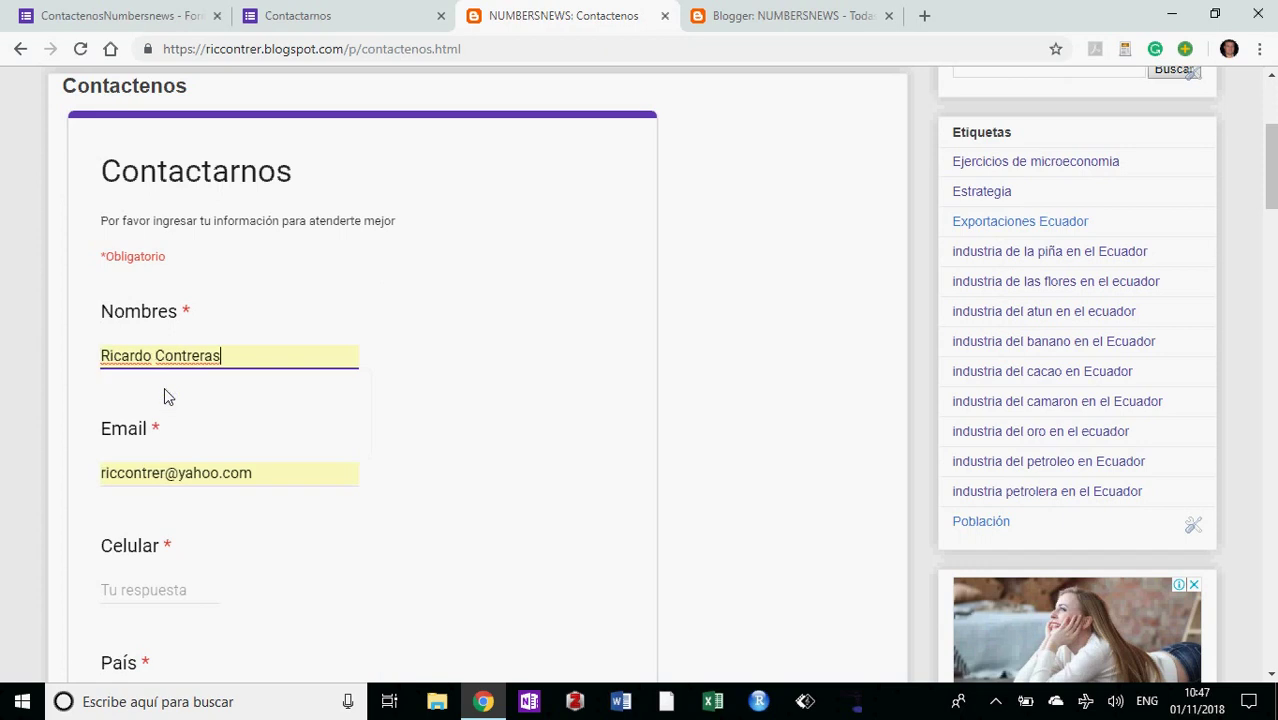
{"action": "left_click", "coordinate": [138, 591]}
{"action": "type", "text": "095555555"}
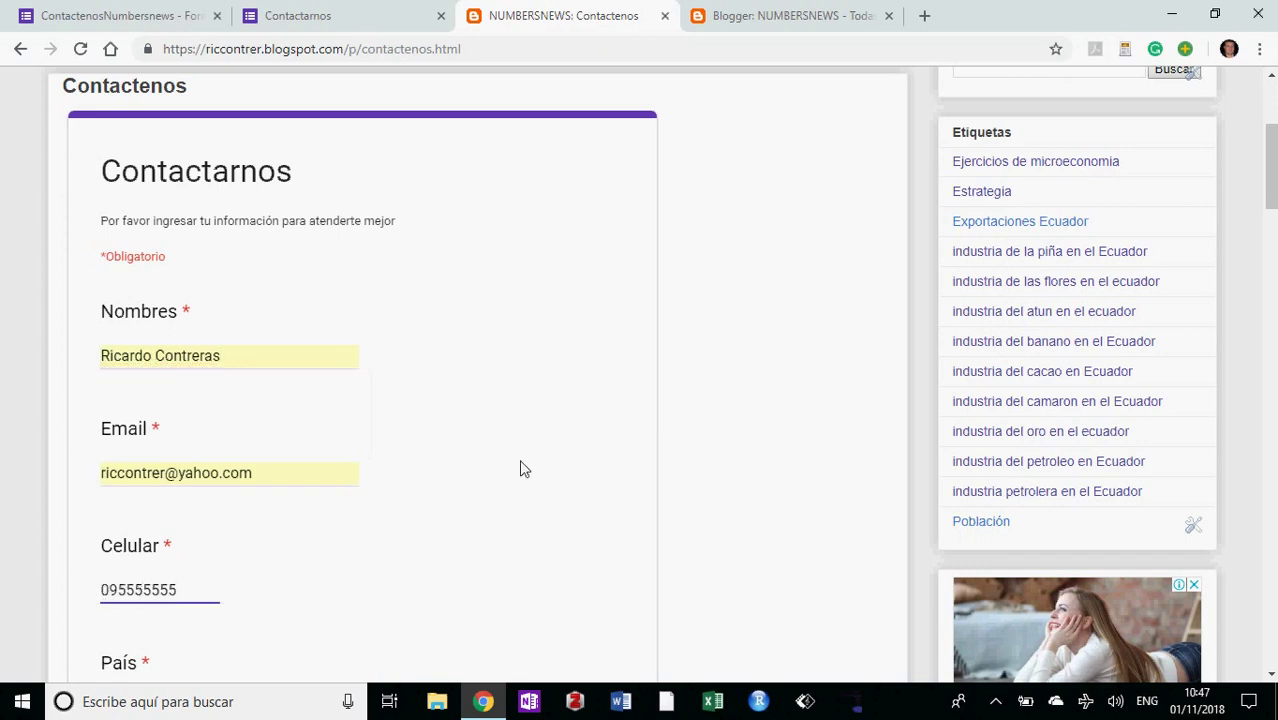
{"action": "left_click_drag", "start_coordinate": [1270, 160], "coordinate": [1270, 195]}
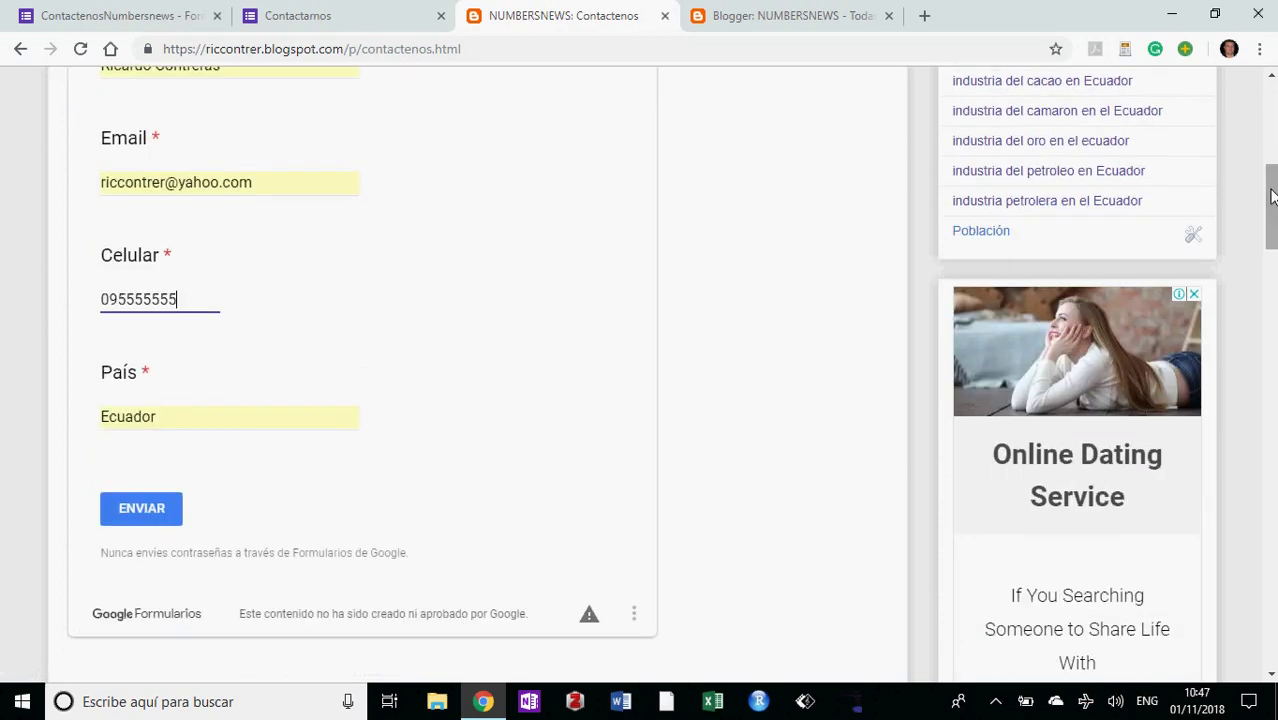
{"action": "left_click", "coordinate": [155, 510]}
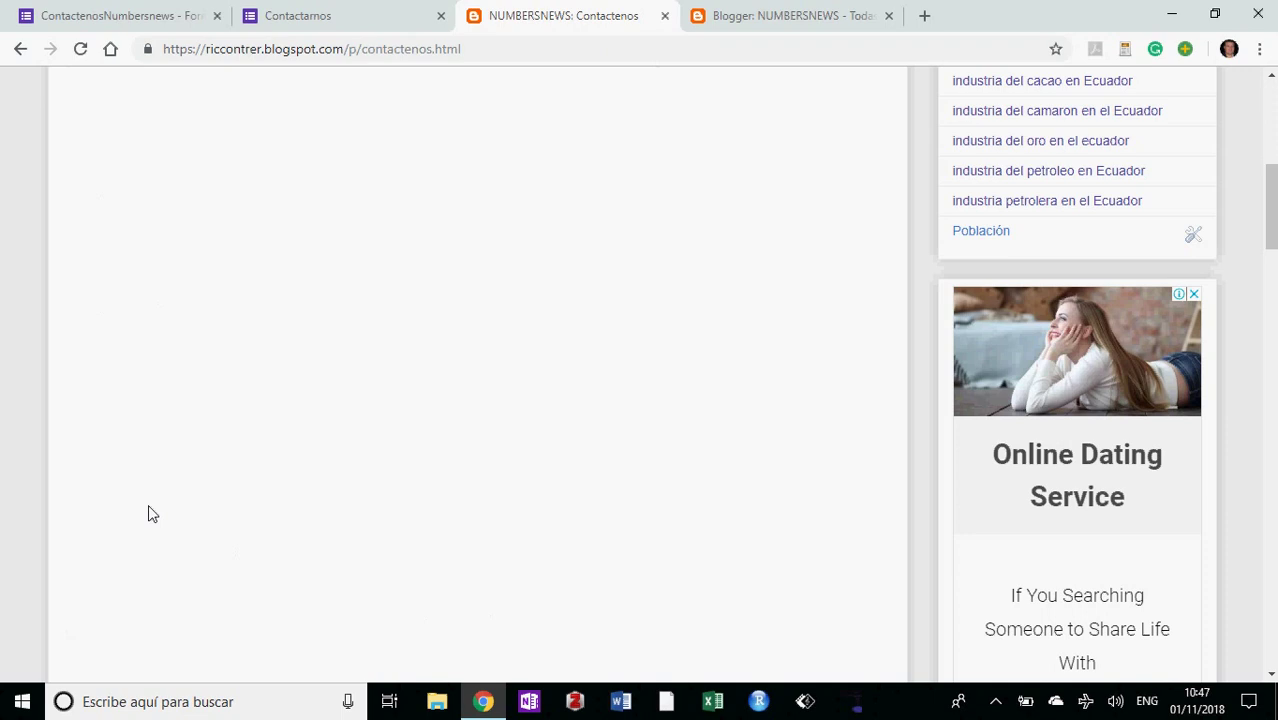
{"action": "left_click", "coordinate": [1273, 110]}
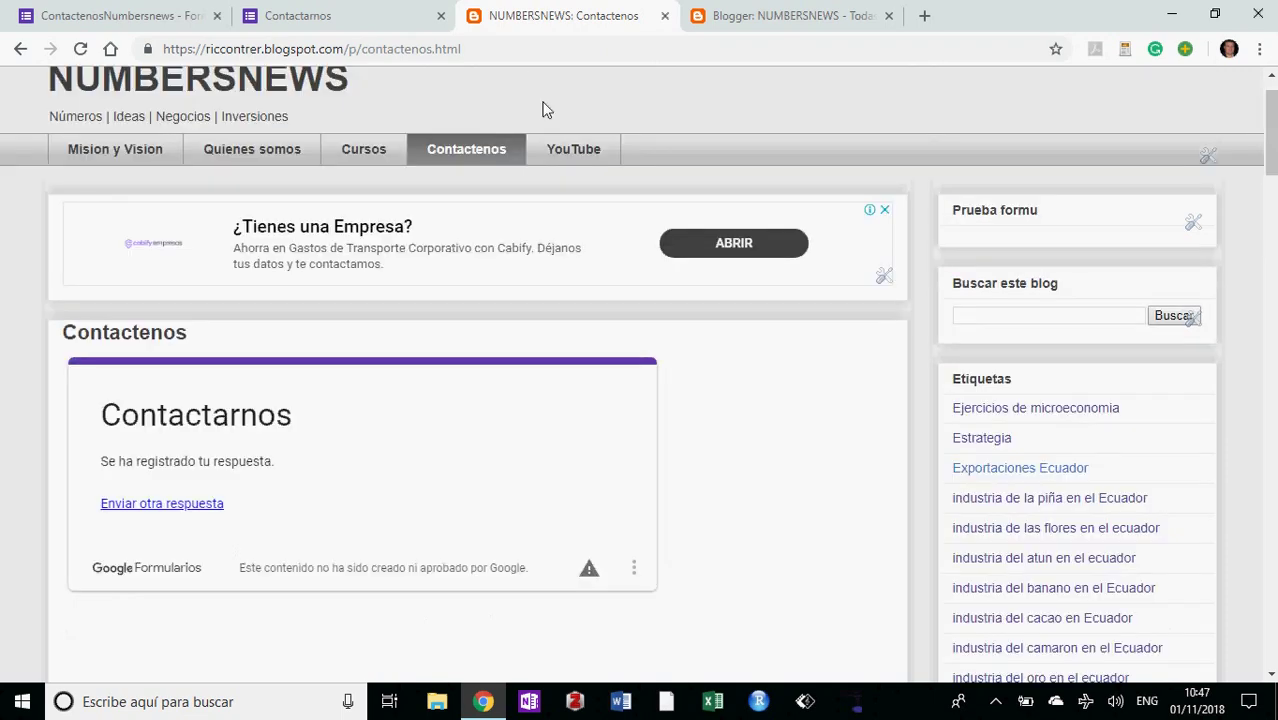
Reload the published Contactenos page after the form submission.
{"action": "left_click", "coordinate": [530, 60]}
{"action": "left_click", "coordinate": [532, 62]}
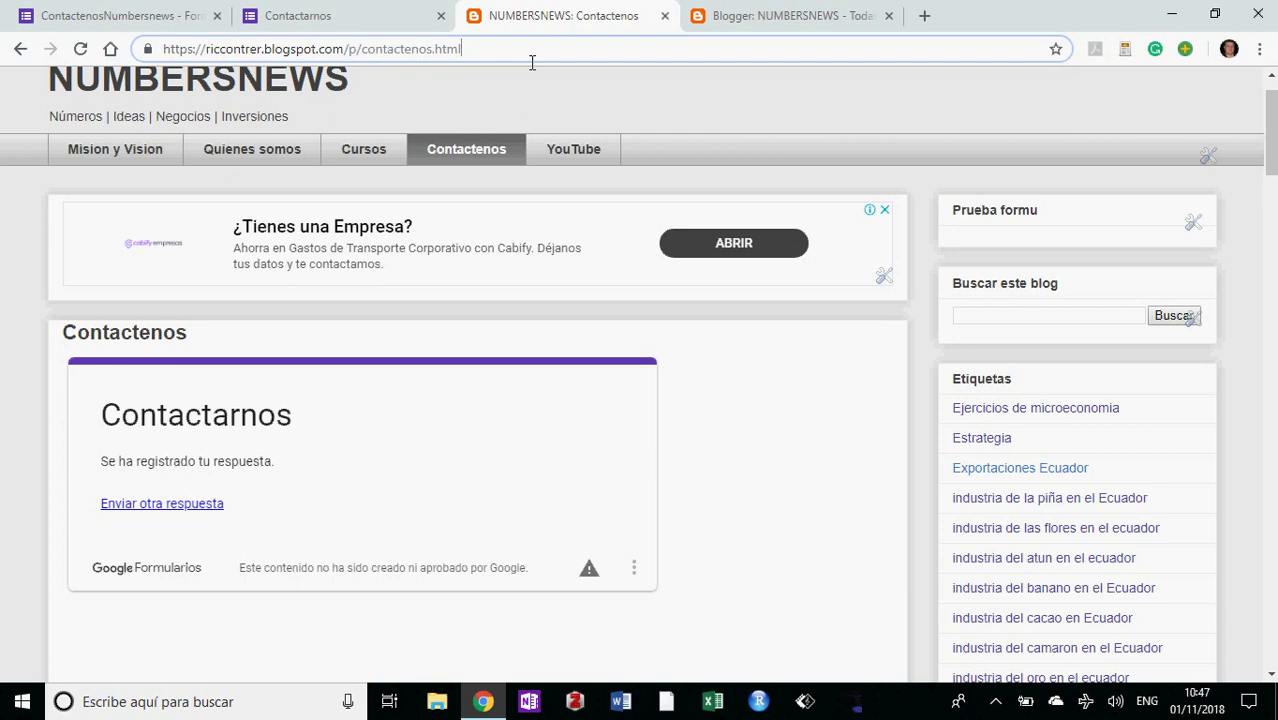
{"action": "key", "text": "Return"}
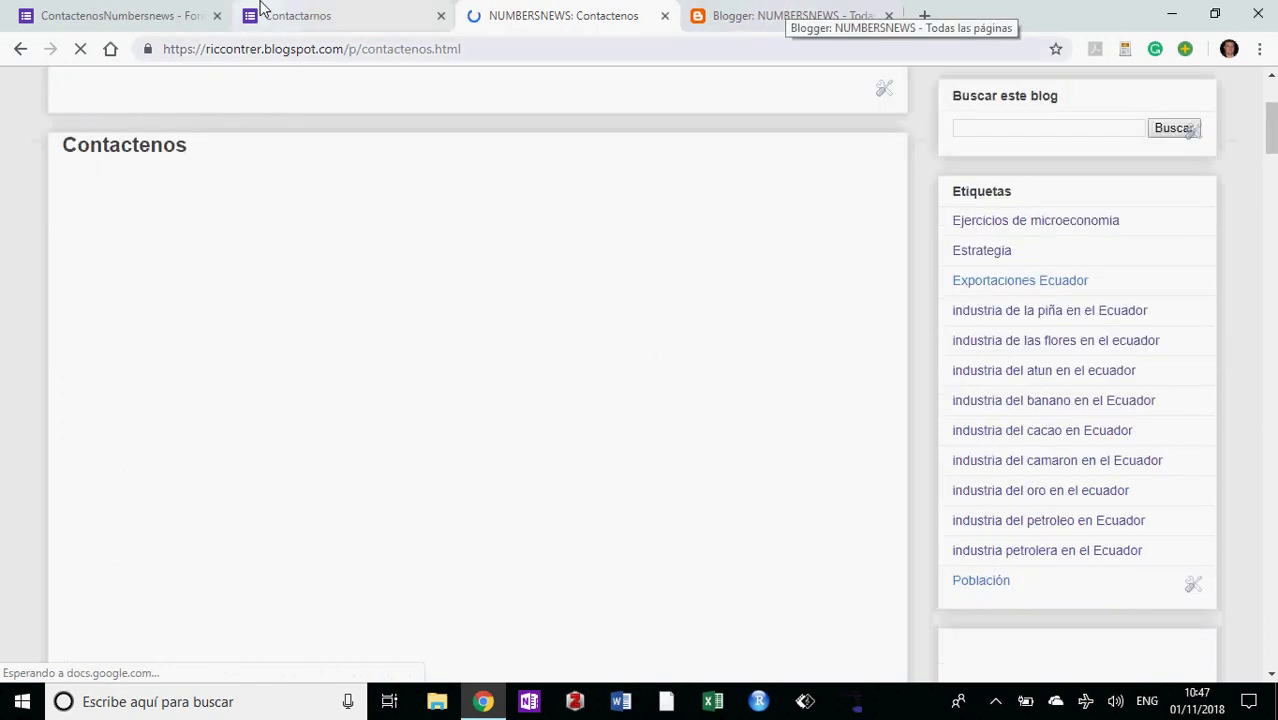
Return to the ContactenosNumbersnews form editor and open its collected responses.
{"action": "left_click", "coordinate": [305, 13]}
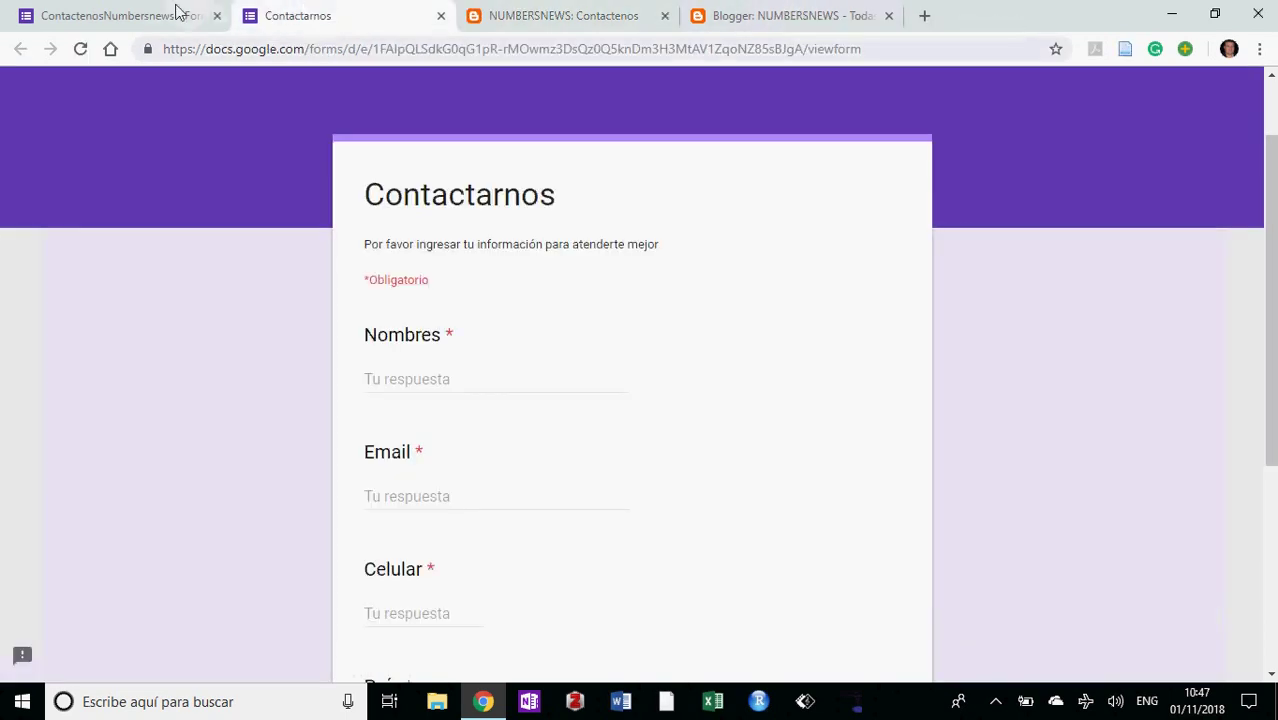
{"action": "left_click", "coordinate": [175, 12]}
{"action": "left_click", "coordinate": [868, 154]}
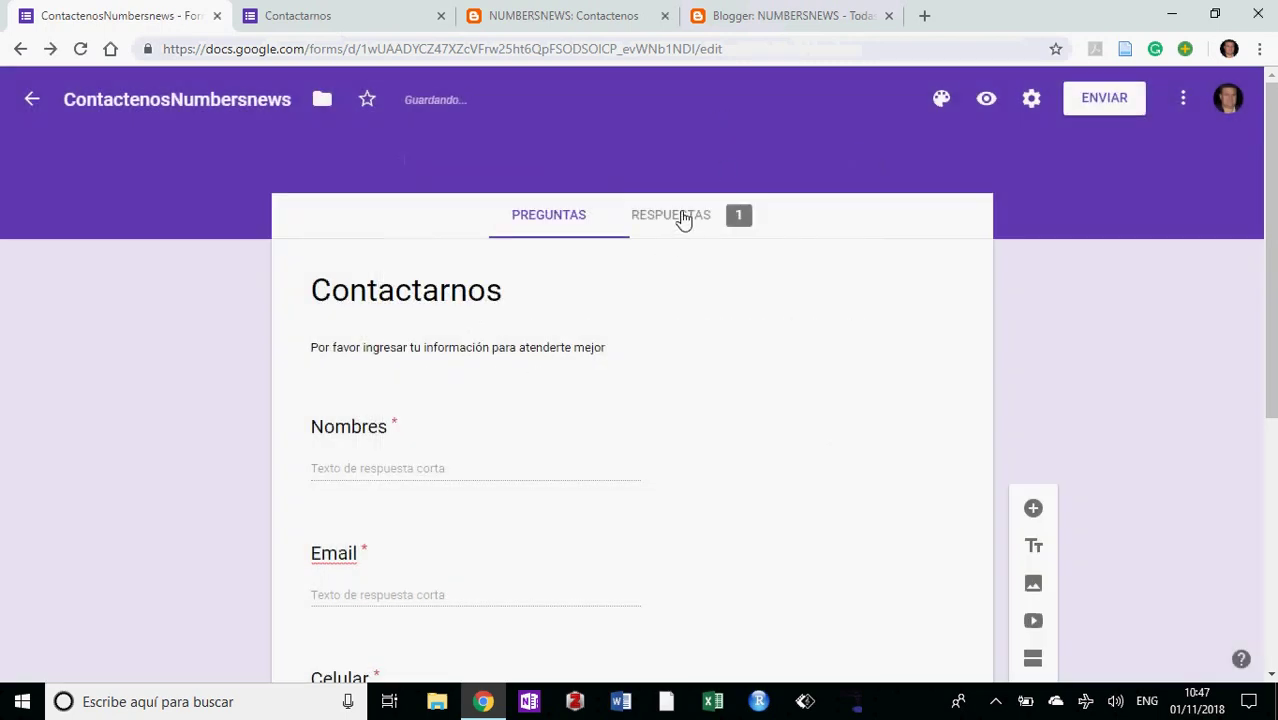
{"action": "left_click", "coordinate": [682, 220]}
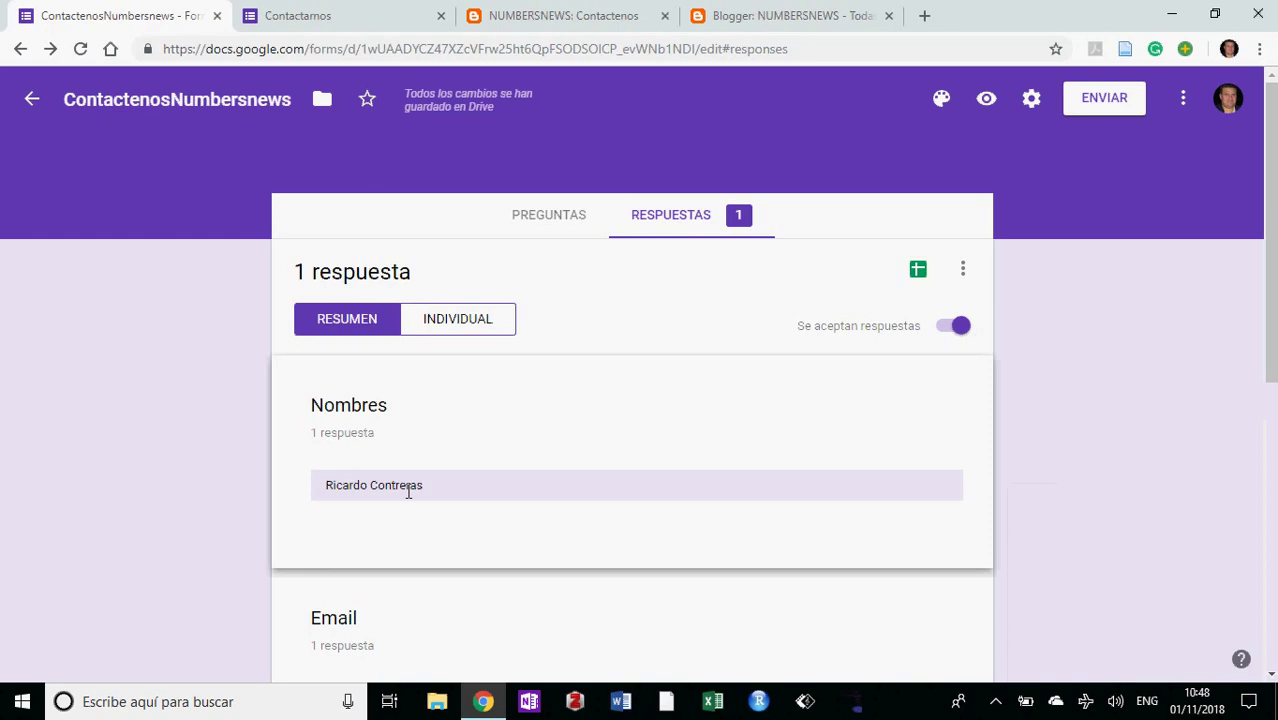
Create a new spreadsheet as the destination for the form's responses.
{"action": "left_click_drag", "start_coordinate": [1268, 278], "coordinate": [1268, 165]}
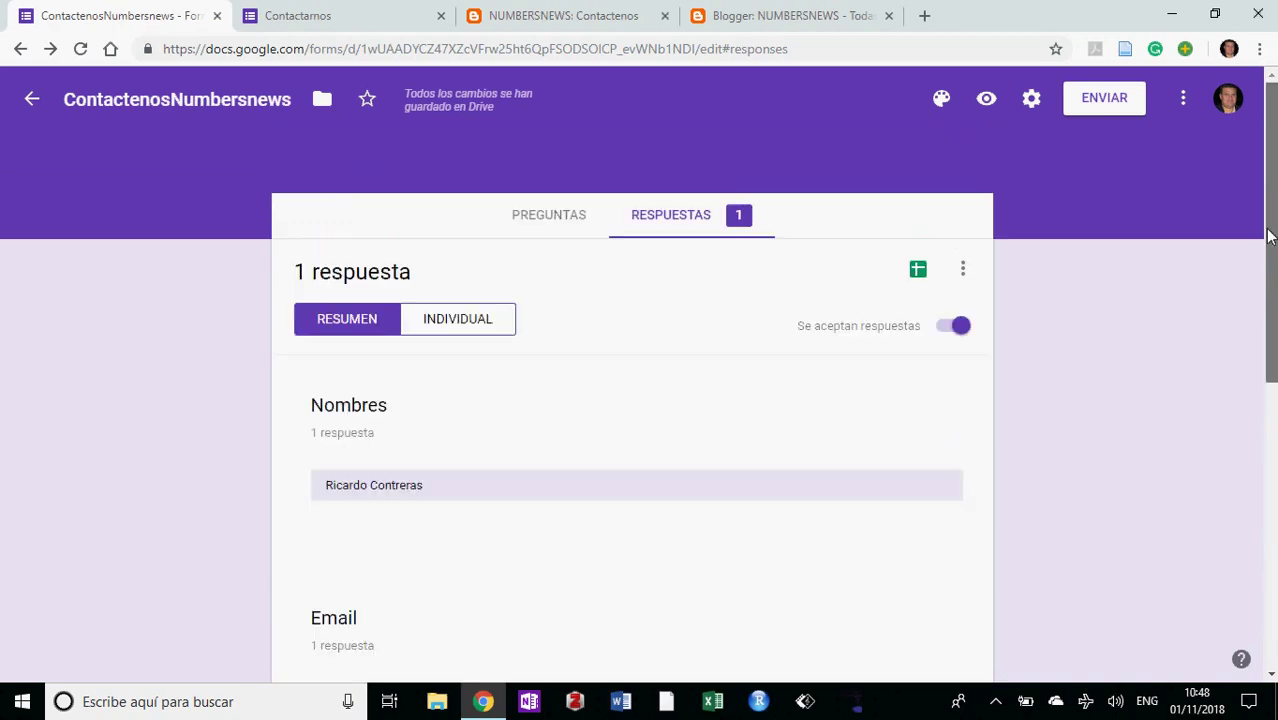
{"action": "left_click", "coordinate": [918, 272]}
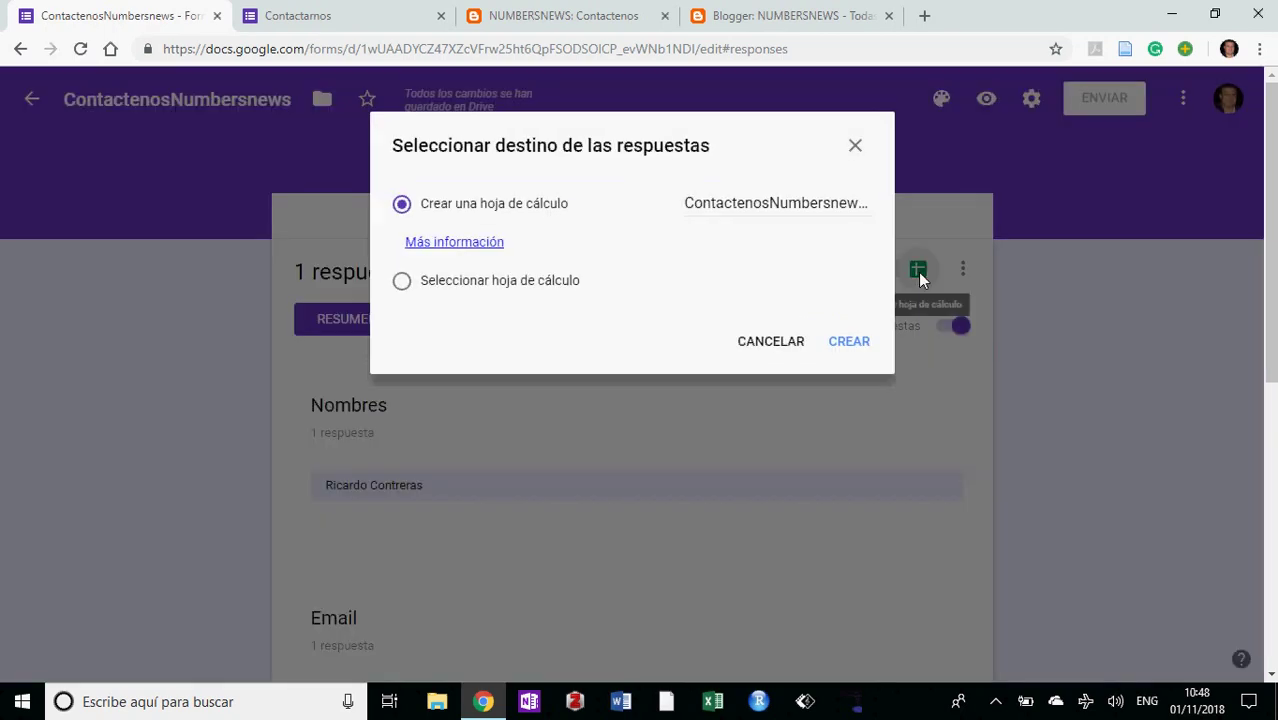
{"action": "left_click", "coordinate": [852, 350]}
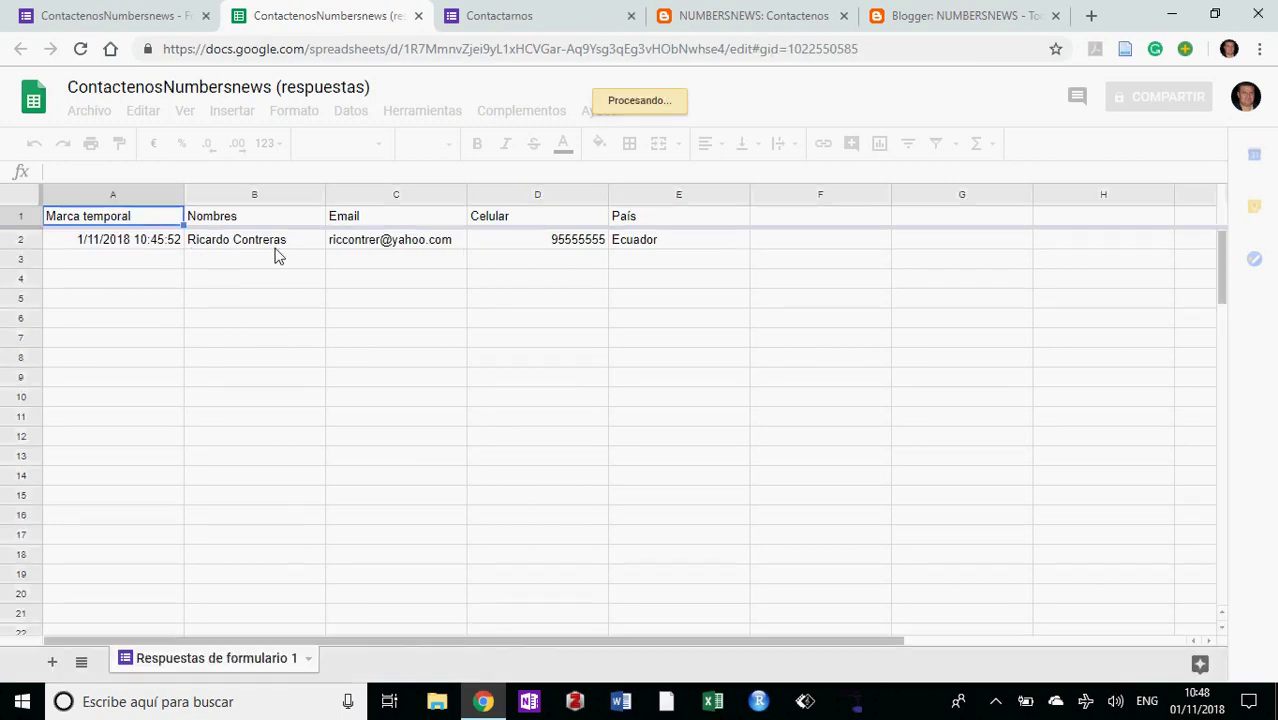
Examine the recorded response's email, mobile and country cells in the responses spreadsheet, and return to the form's responses.
{"action": "left_click", "coordinate": [654, 243]}
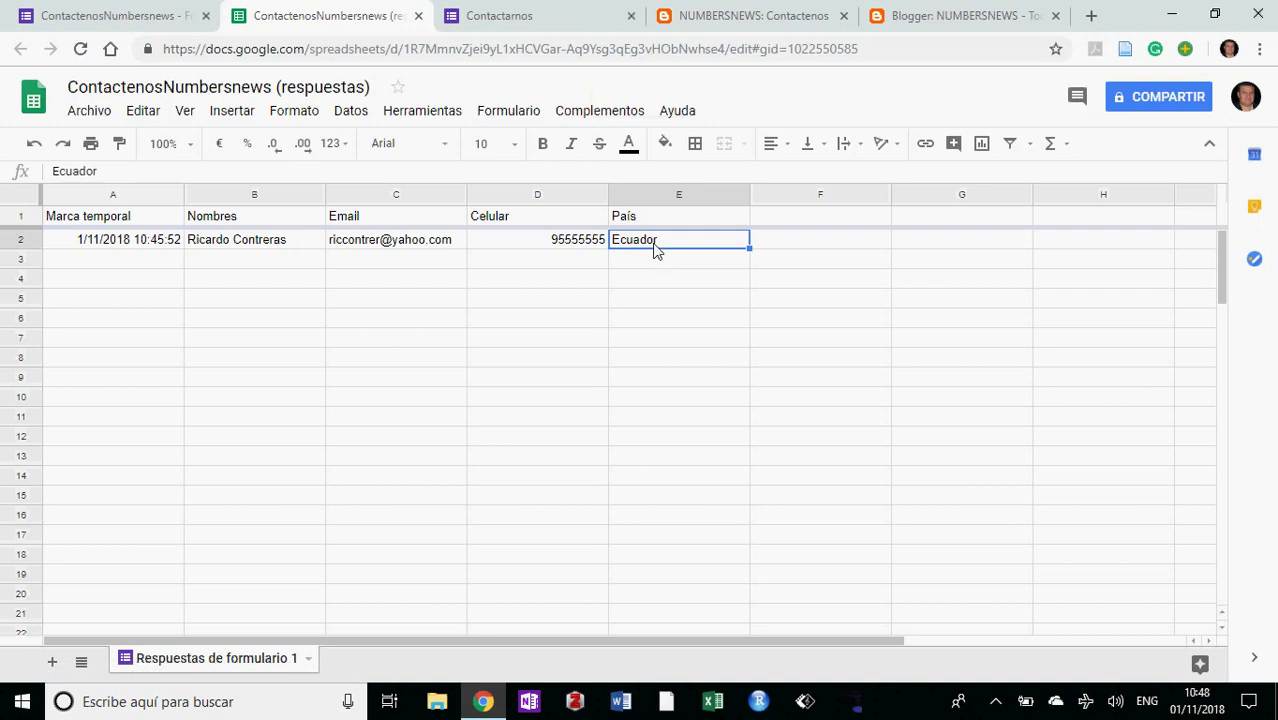
{"action": "left_click", "coordinate": [656, 296]}
{"action": "left_click", "coordinate": [532, 262]}
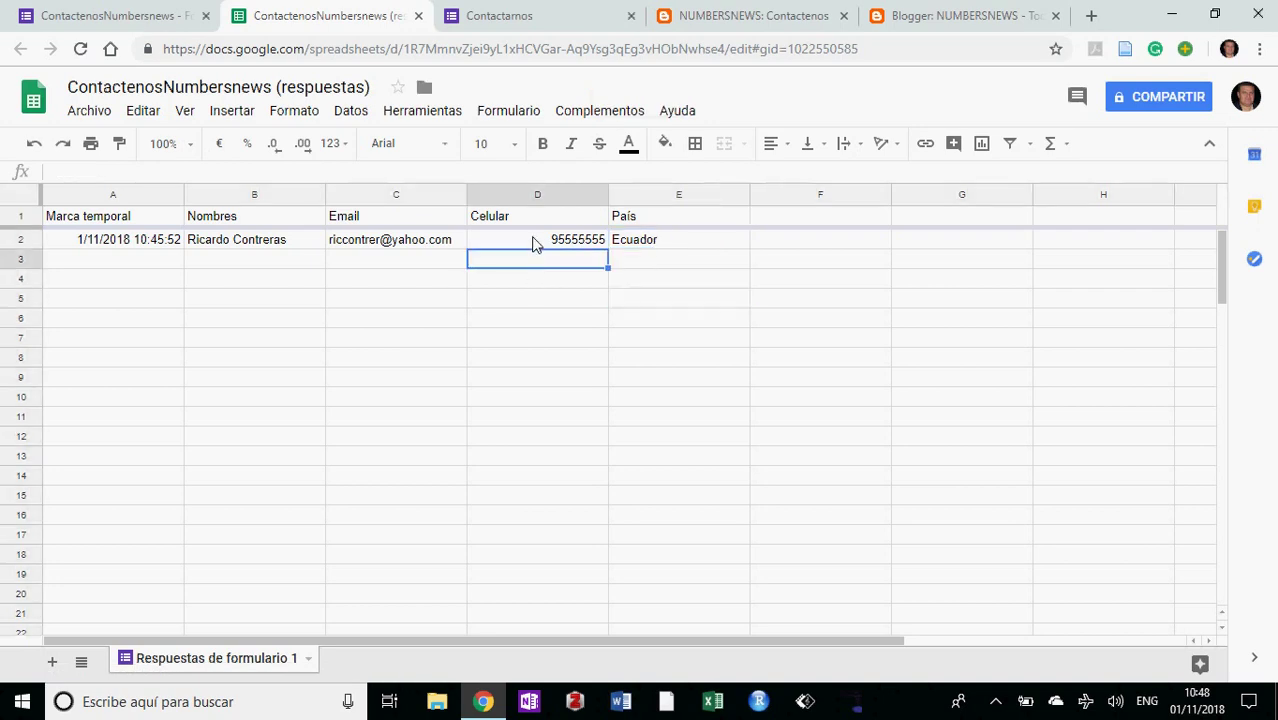
{"action": "left_click", "coordinate": [533, 242]}
{"action": "left_click", "coordinate": [442, 240]}
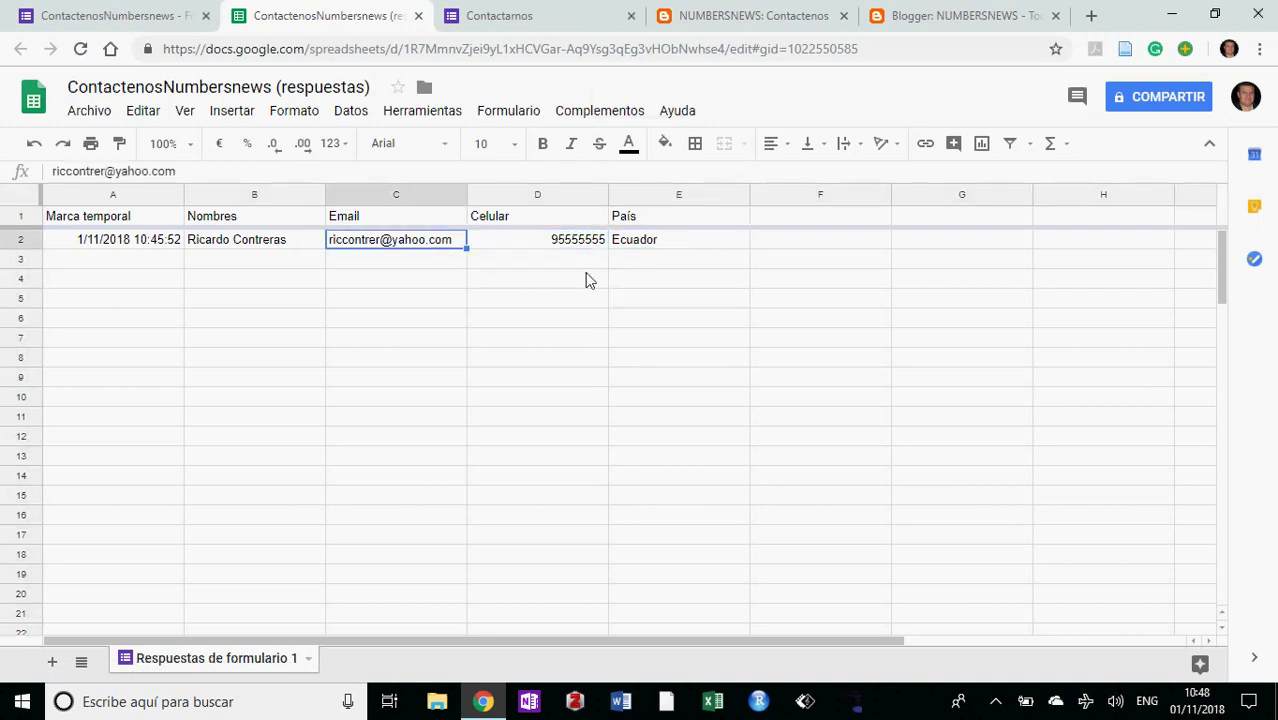
{"action": "left_click", "coordinate": [641, 241]}
{"action": "left_click", "coordinate": [651, 299]}
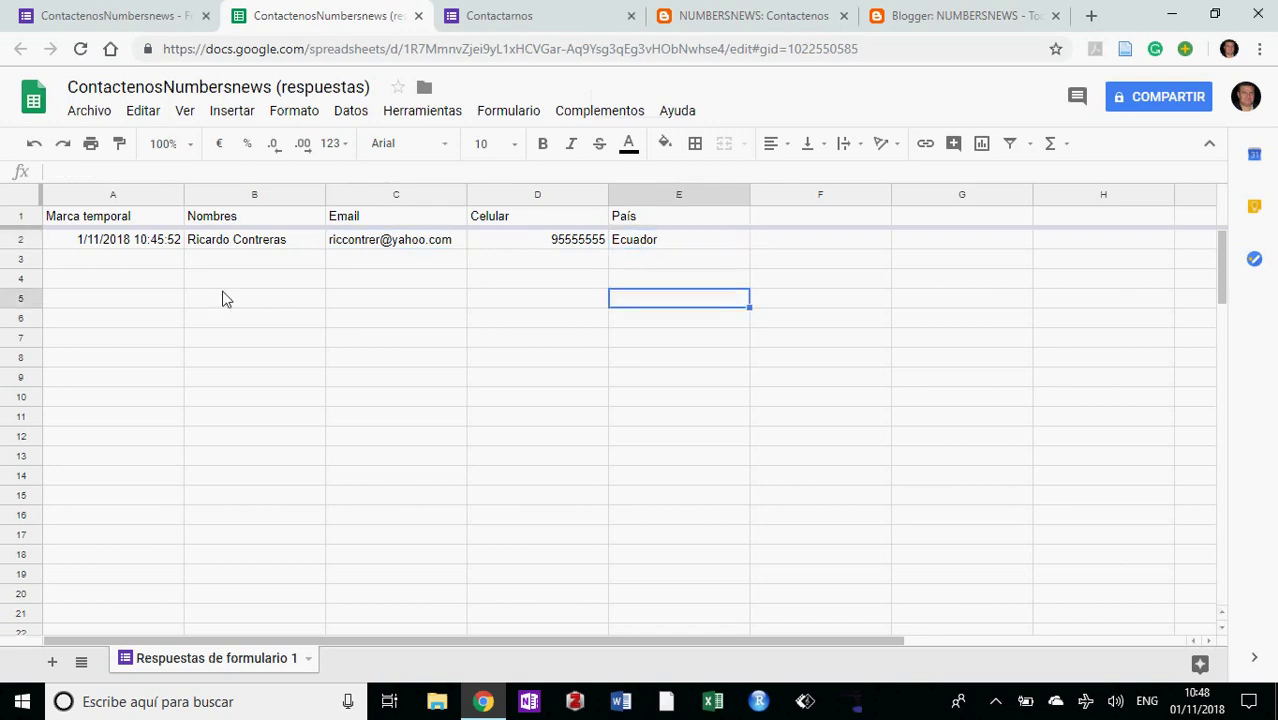
{"action": "left_click", "coordinate": [147, 300]}
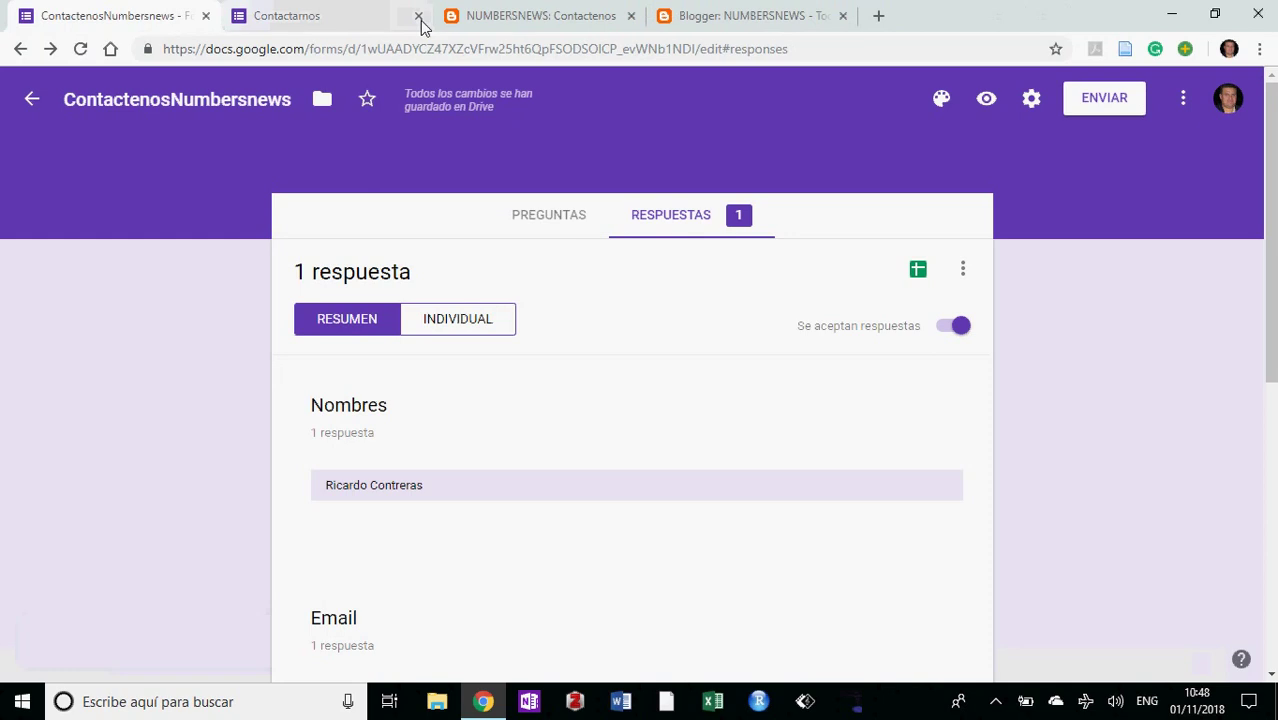
{"action": "left_click", "coordinate": [997, 700]}
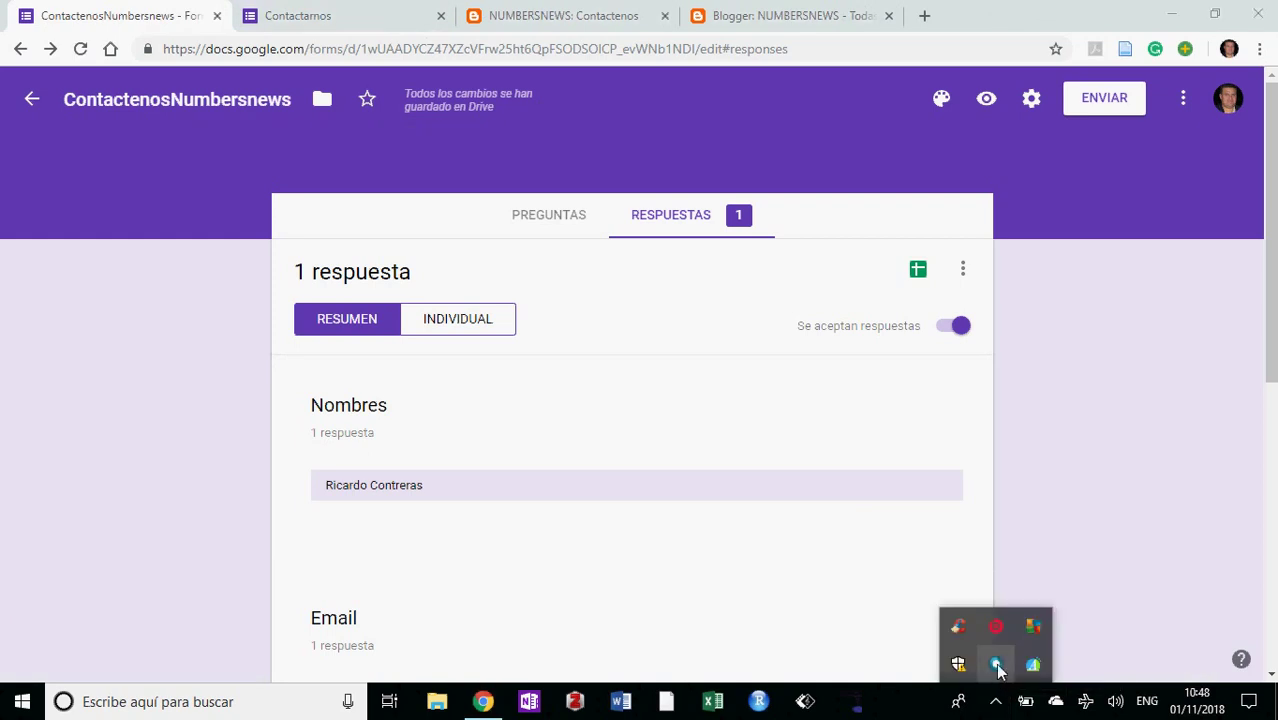